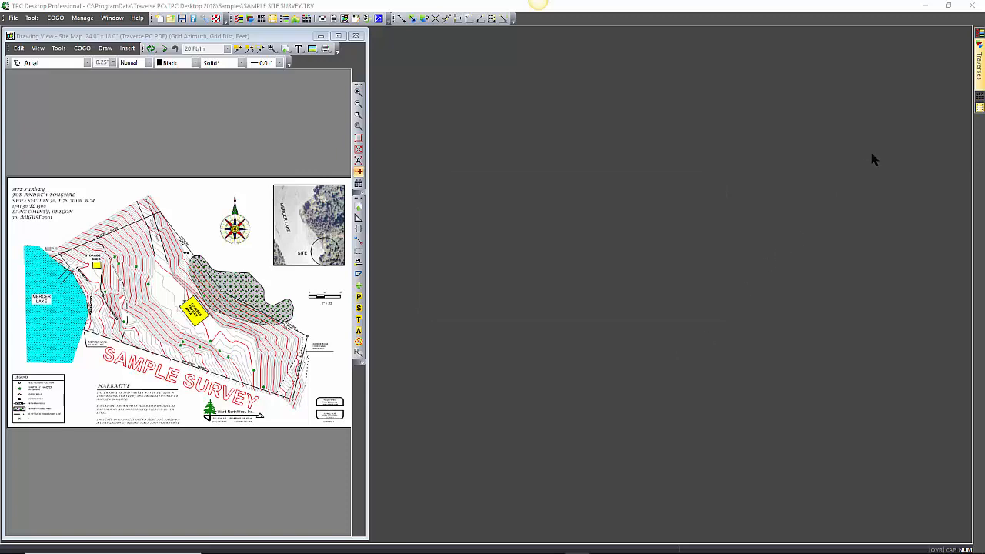
Open the DEED RECORD FOR TL1300 traverse and draw only that traverse in the drawing.
left_click(977, 64)
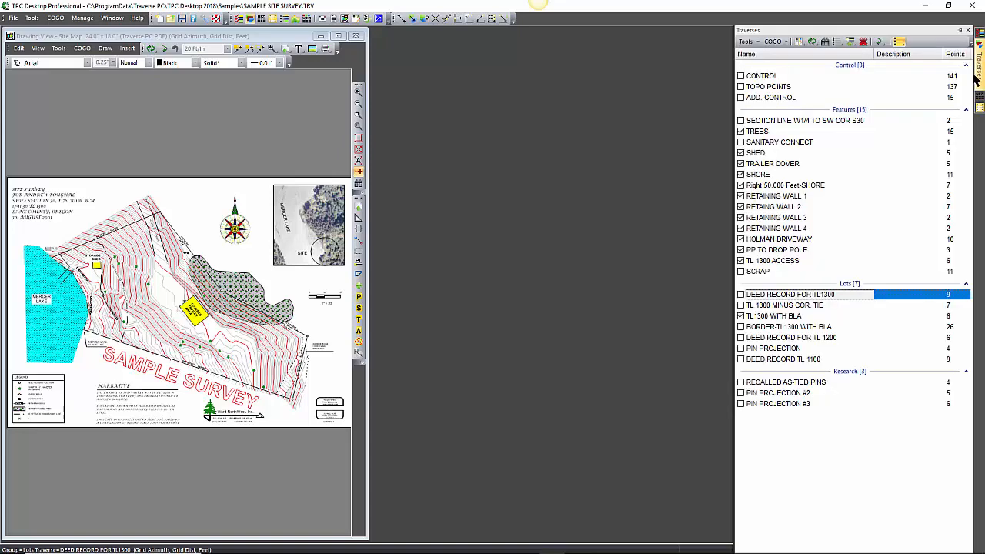
left_click(796, 294)
double_click(773, 294)
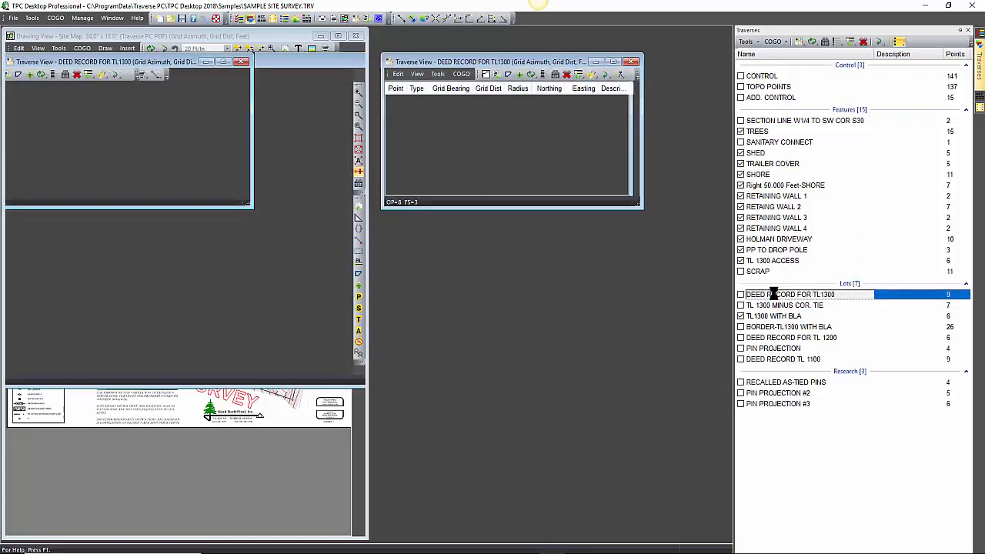
left_click_drag(508, 64, 506, 258)
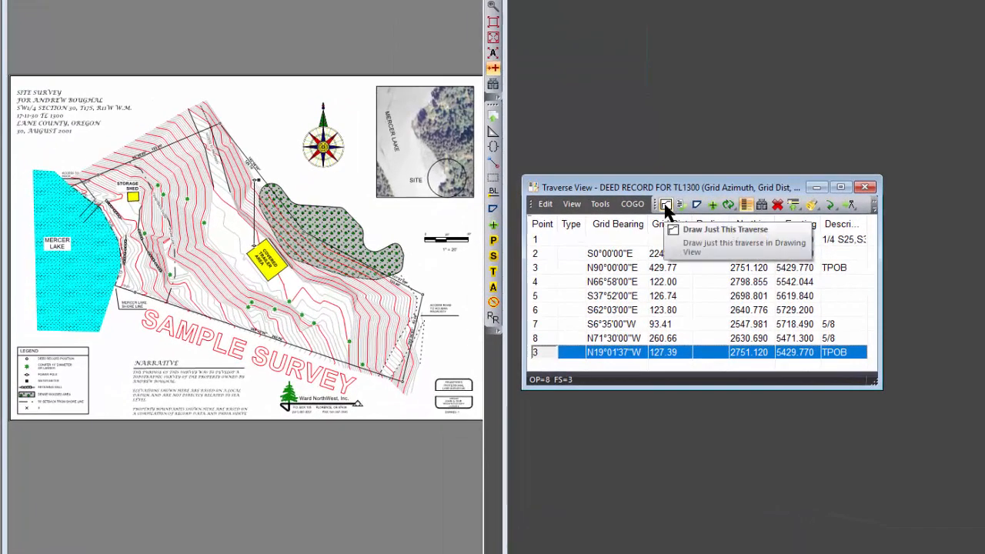
left_click(664, 205)
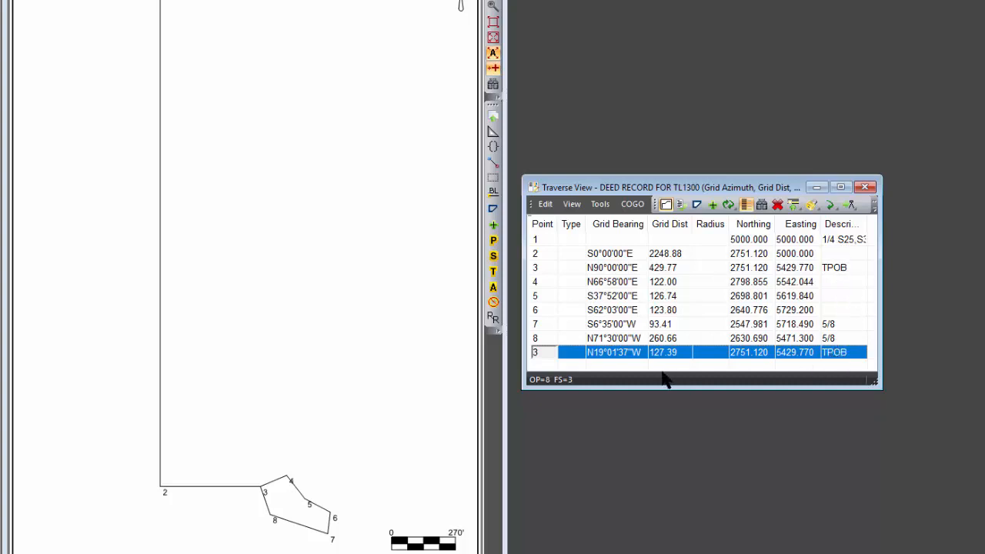
Set the radius of the closing course from point 8 to point 3 to -300, making it a curve.
key("Tab")
key("Tab")
key("Tab")
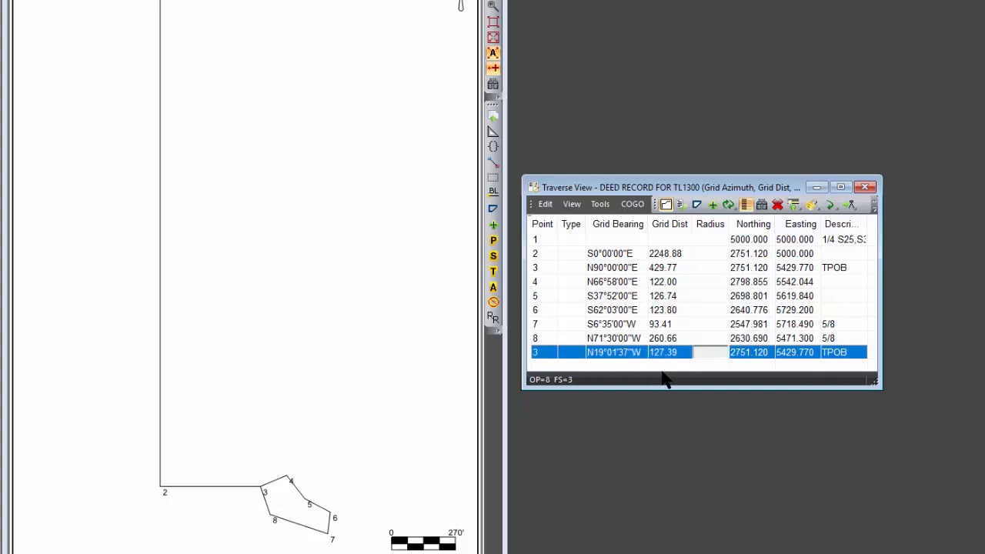
type("-300")
key("Tab")
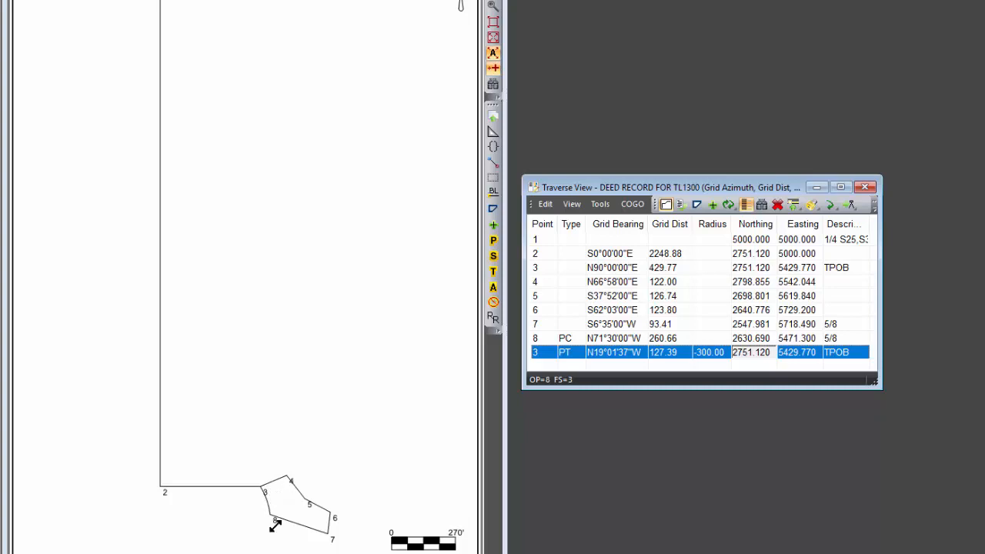
Start a Legal Description Report for the traverse and preview it with the Default.xml template, keeping the windows arranged for comparison.
mouse_move(710, 192)
left_mouse_down()
mouse_move(457, 223)
mouse_move(401, 243)
left_mouse_up()
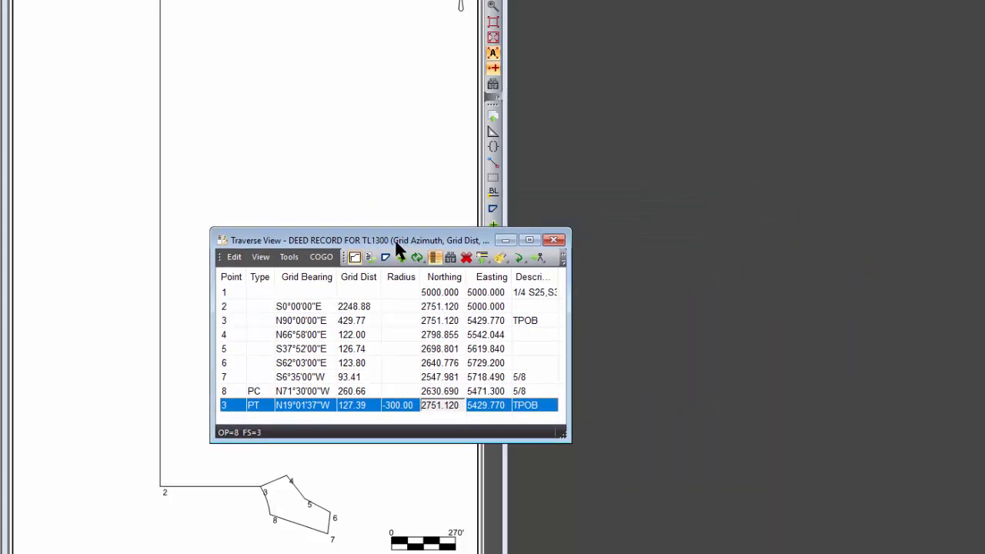
left_click(289, 257)
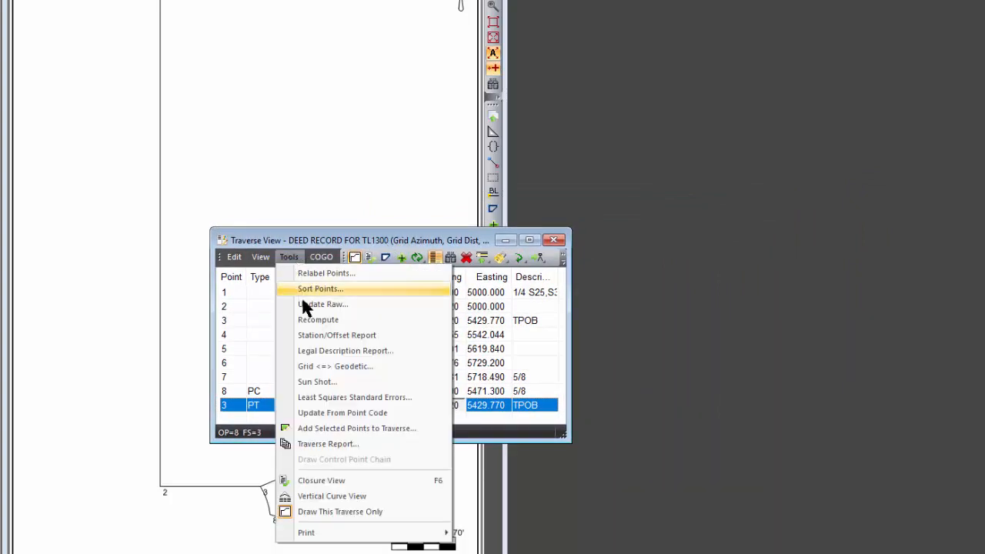
left_click(336, 351)
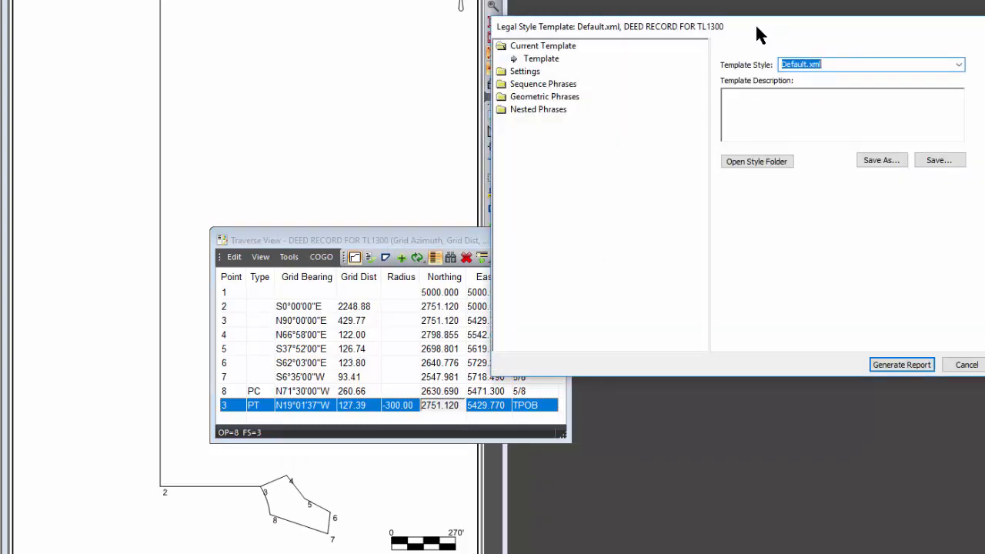
left_click_drag(757, 29, 744, 214)
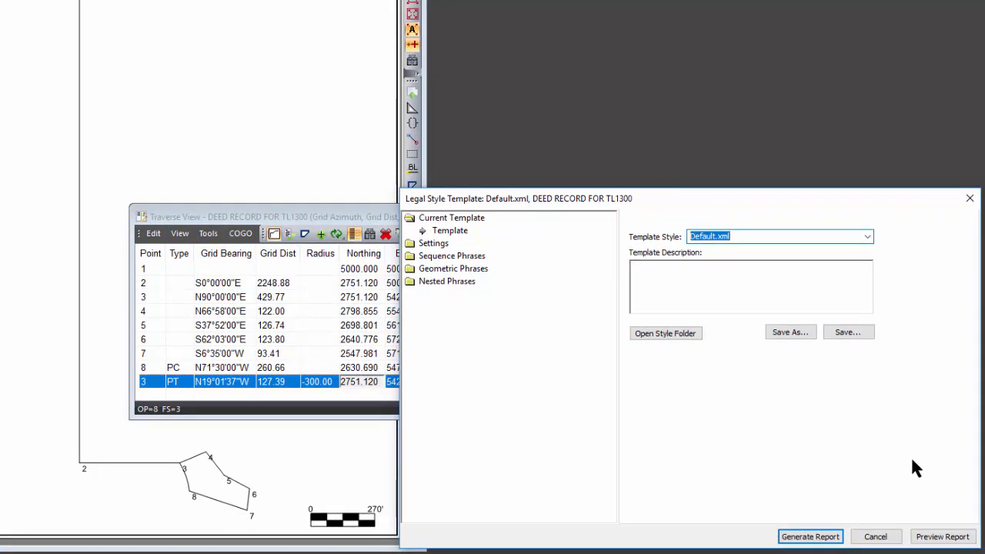
left_click(939, 538)
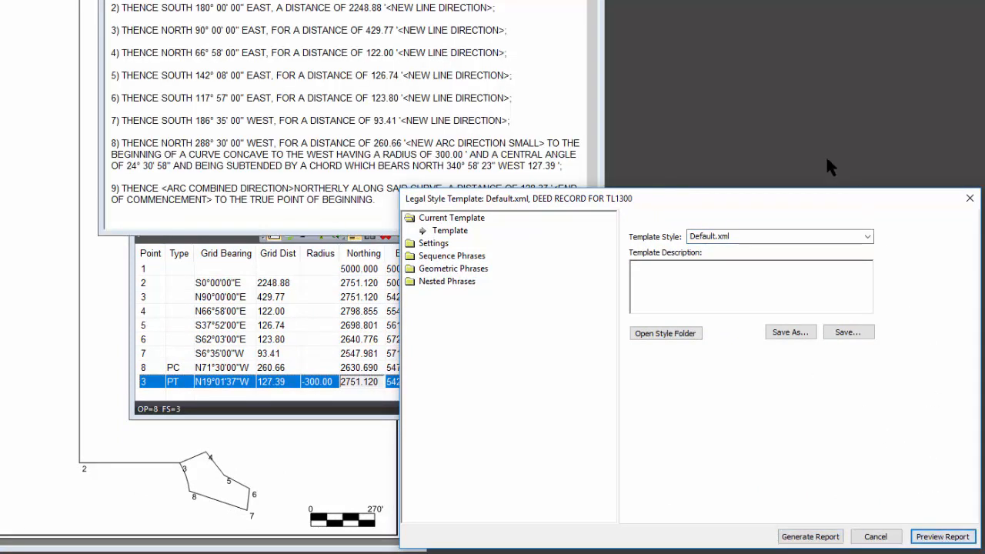
left_click_drag(734, 196, 737, 216)
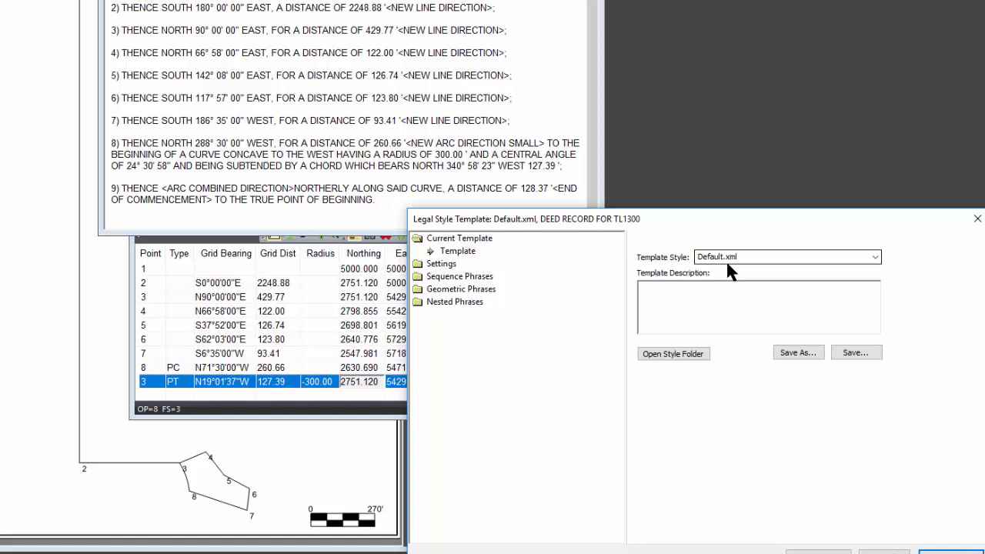
Try the description preview without phrase keys, one course per line or course numbers, and restore these course options.
left_click(872, 257)
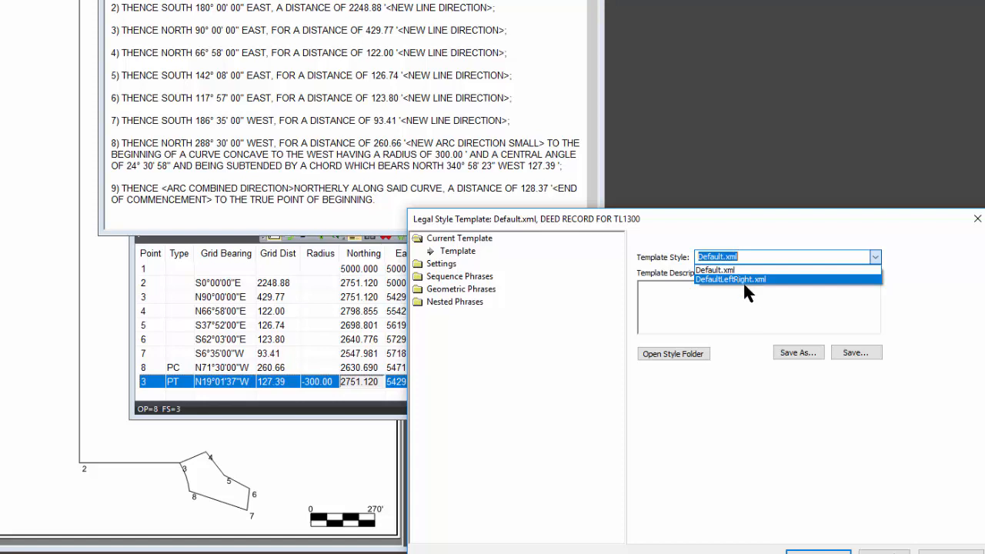
left_click(418, 263)
left_click(436, 264)
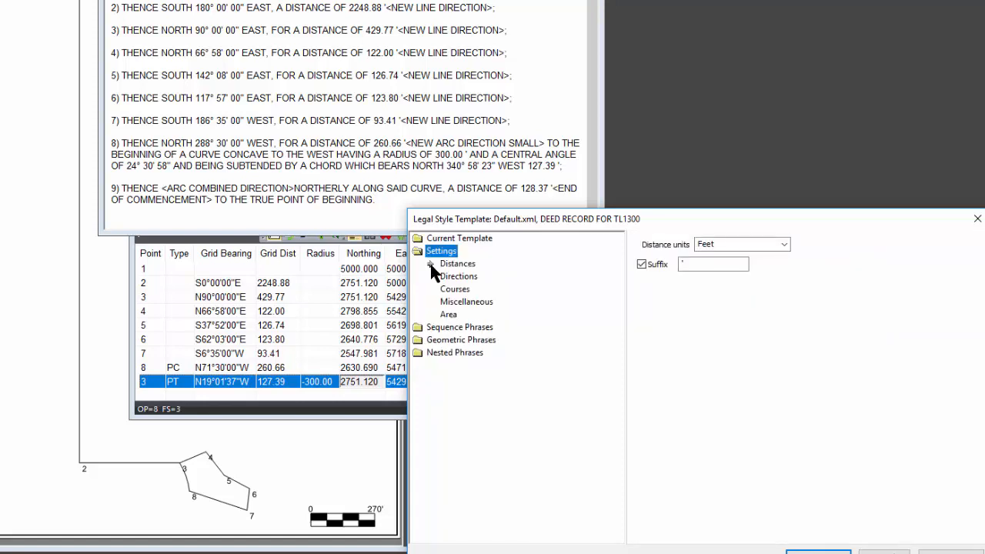
left_click(460, 289)
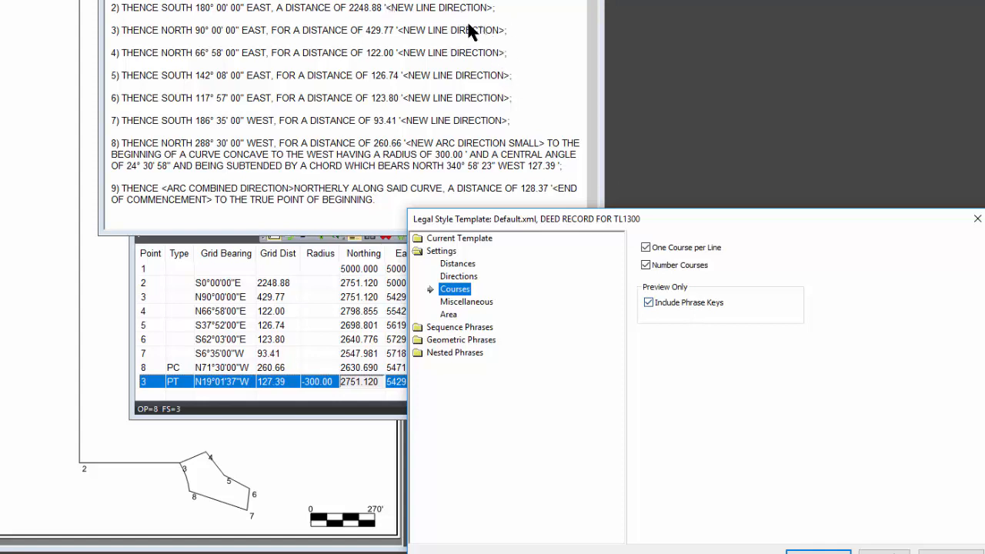
left_click(648, 303)
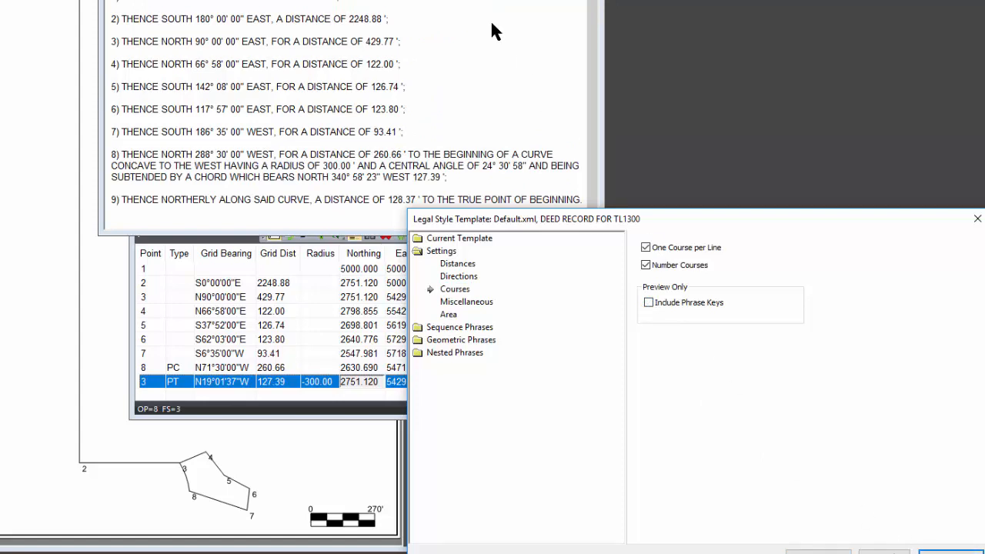
left_click(645, 248)
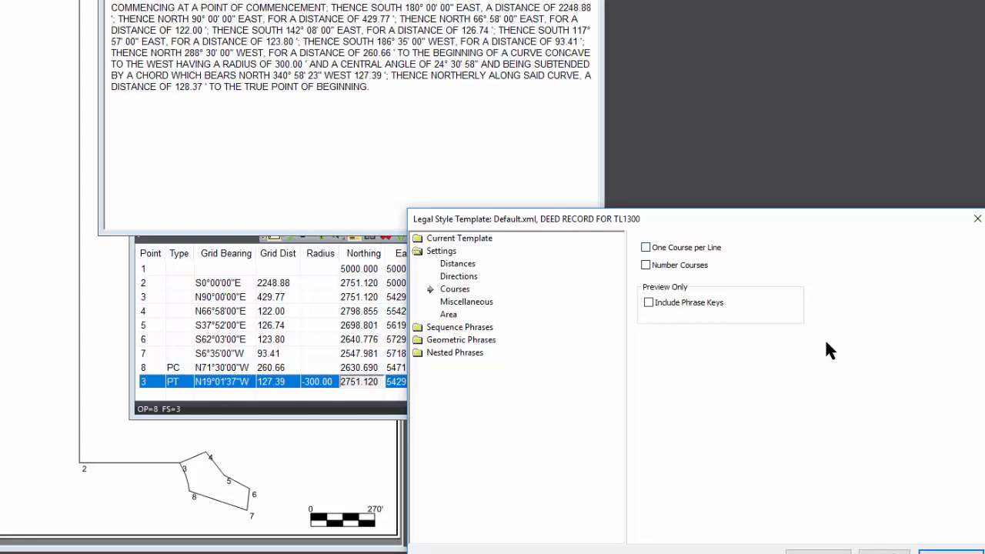
left_click(646, 248)
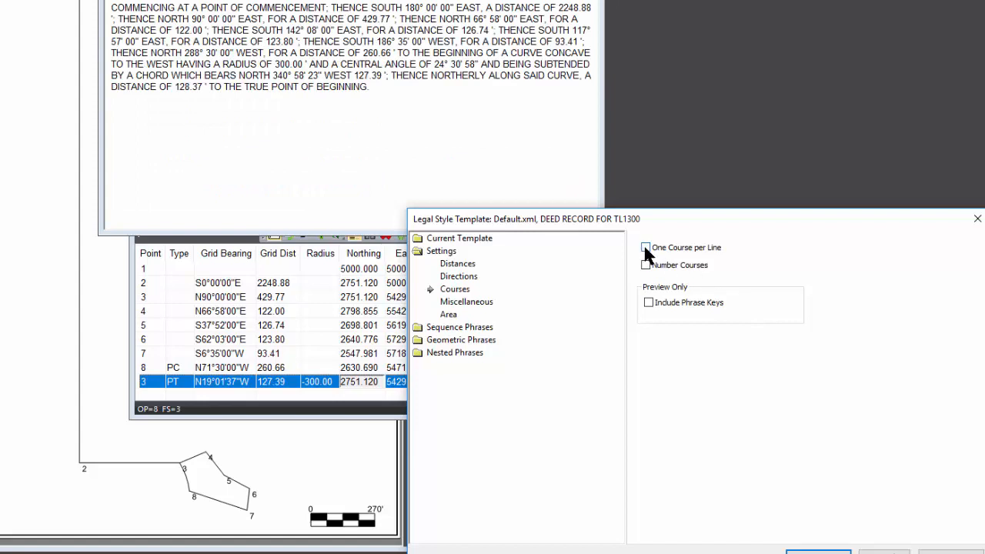
left_click(649, 302)
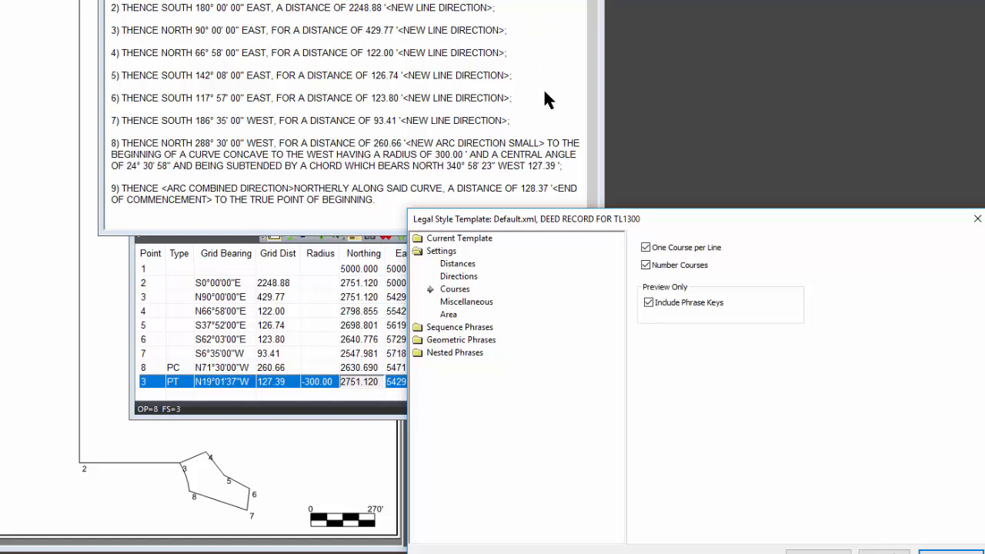
Preview the distances without a suffix, and set the template's distance suffix to "Feet".
left_click(459, 264)
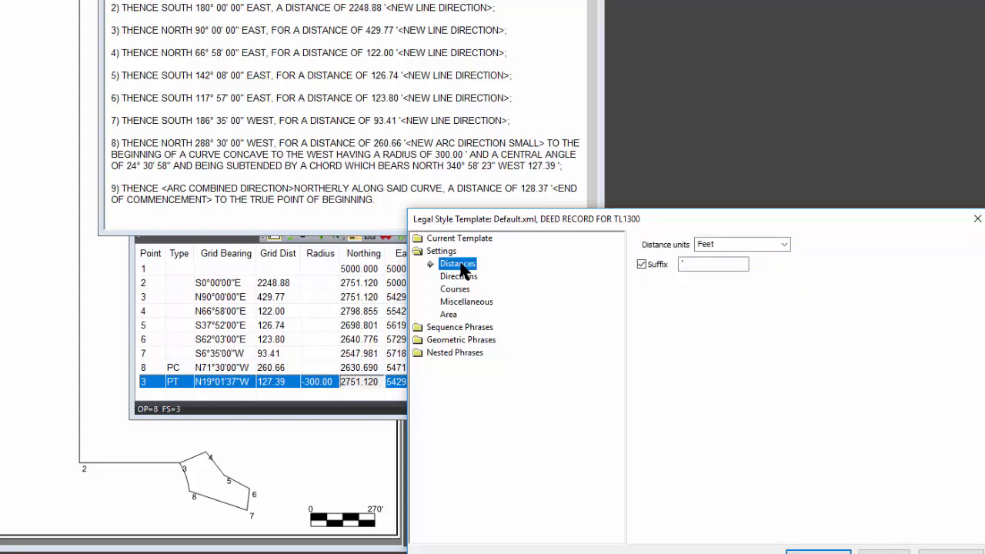
left_click(641, 264)
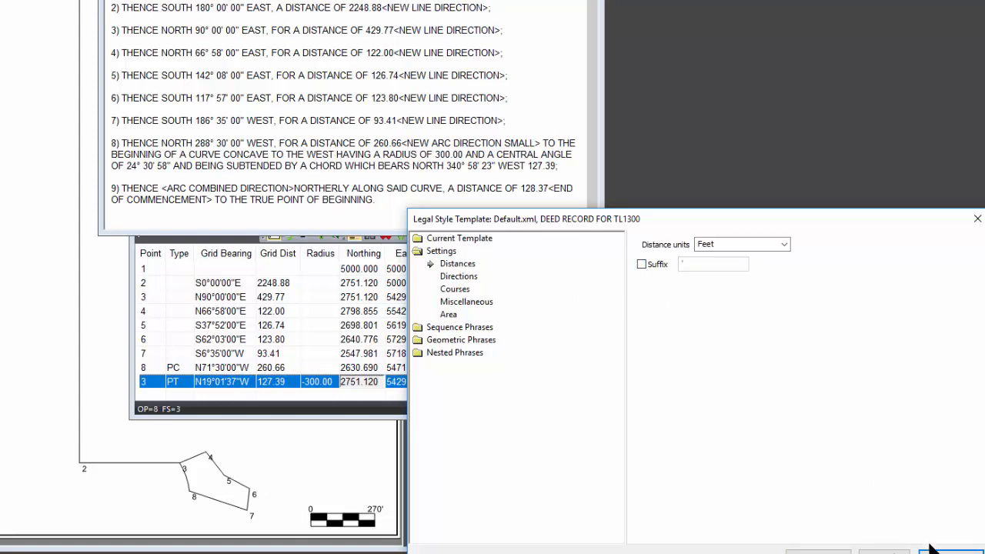
left_click(642, 265)
left_click(692, 265)
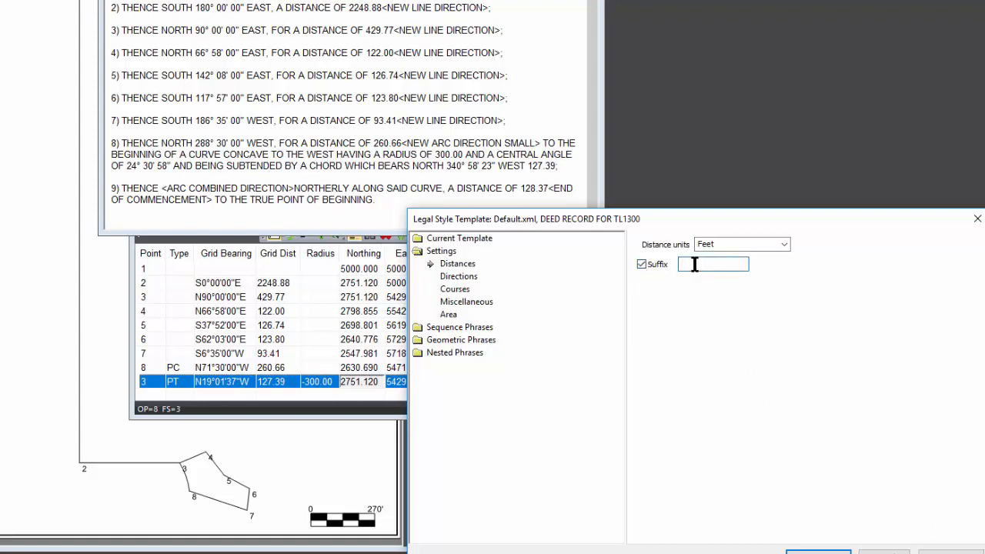
type("fee")
key("BackSpace")
key("BackSpace")
key("BackSpace")
type("Feet")
Keep directions as Bearing, try the preview with unabbreviated degrees, minutes and seconds, and restore the abbreviated symbols.
left_click(470, 276)
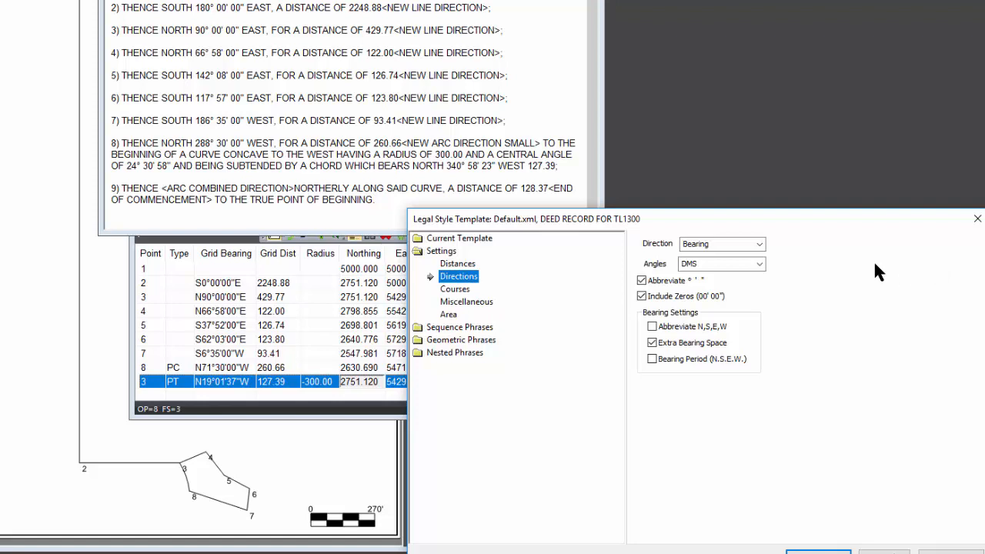
left_click(757, 244)
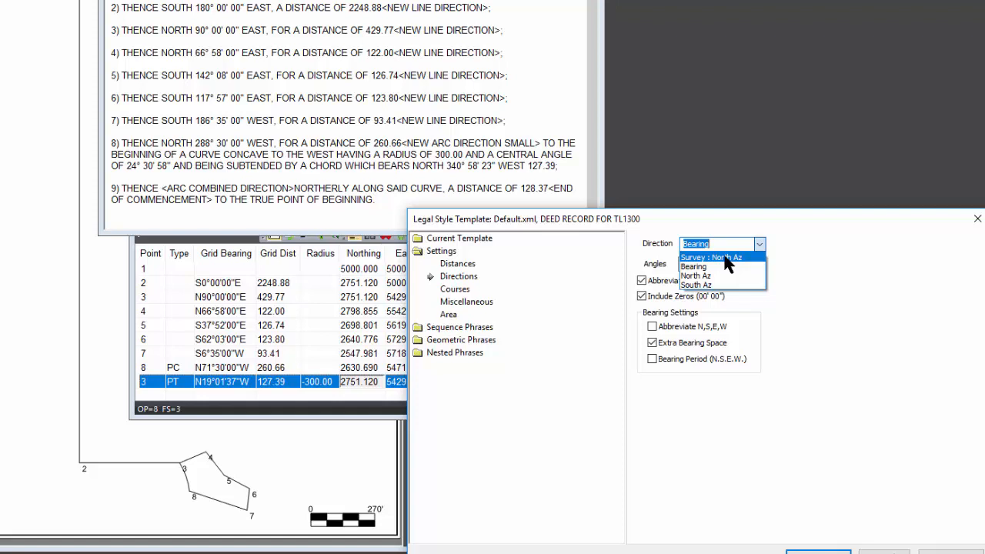
left_click(697, 267)
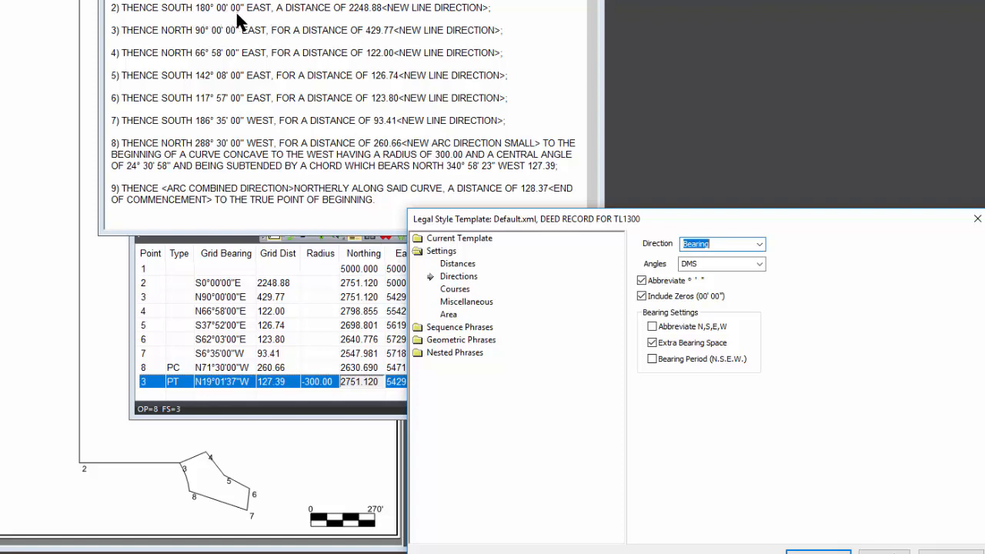
left_click(642, 280)
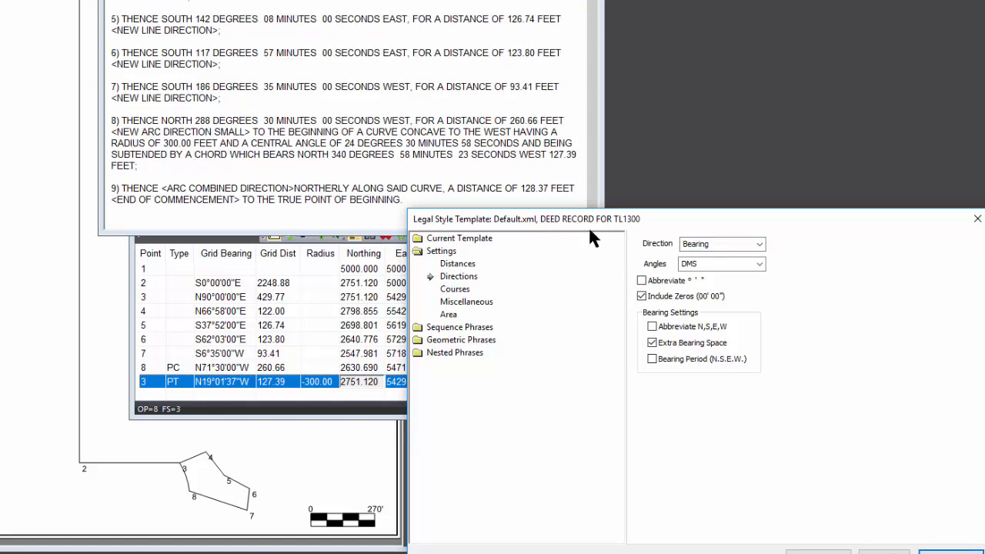
left_click(641, 280)
left_click(951, 550)
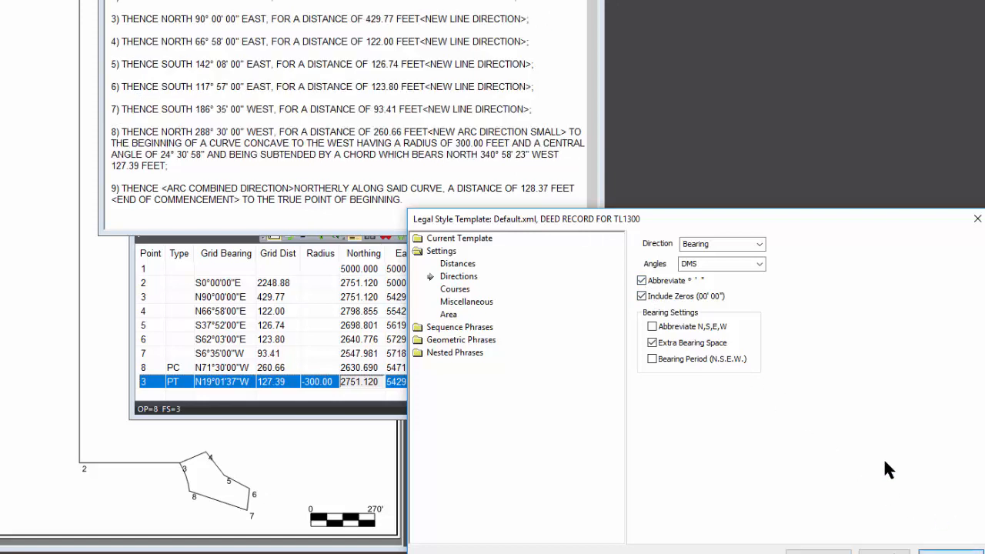
Review the current template's save options, the course settings and the <START LINE AT POINT OF COMMENCEMENT> sequence phrase.
left_click(471, 239)
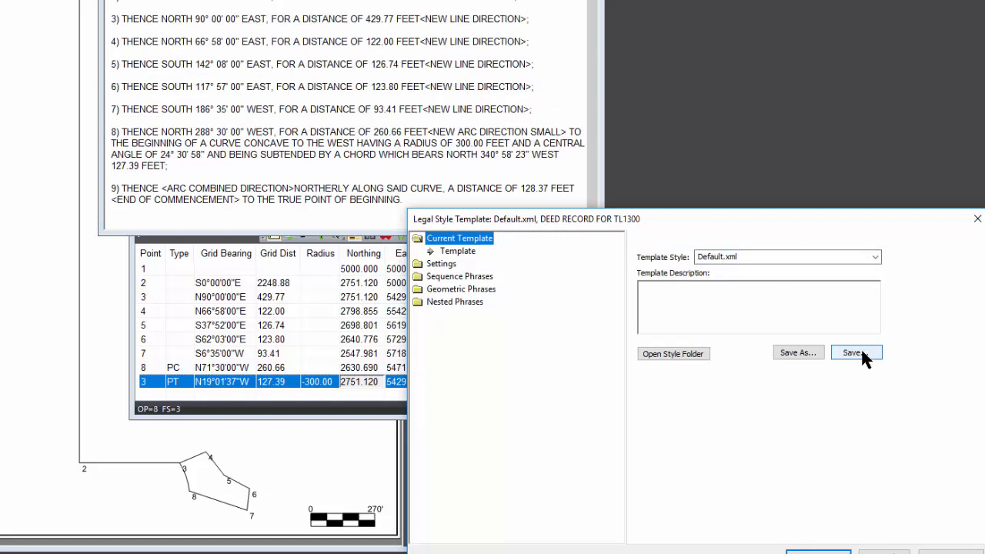
left_click(440, 263)
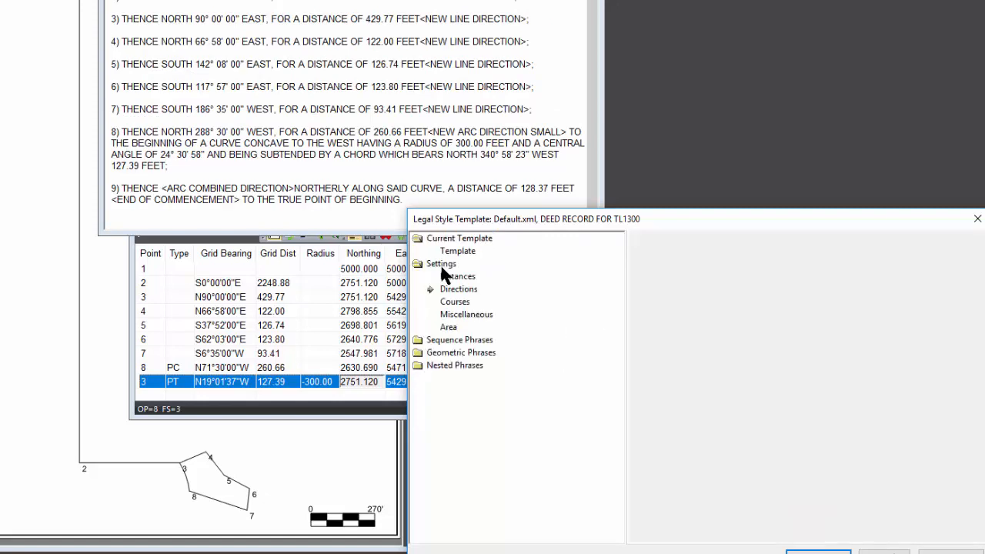
left_click(456, 291)
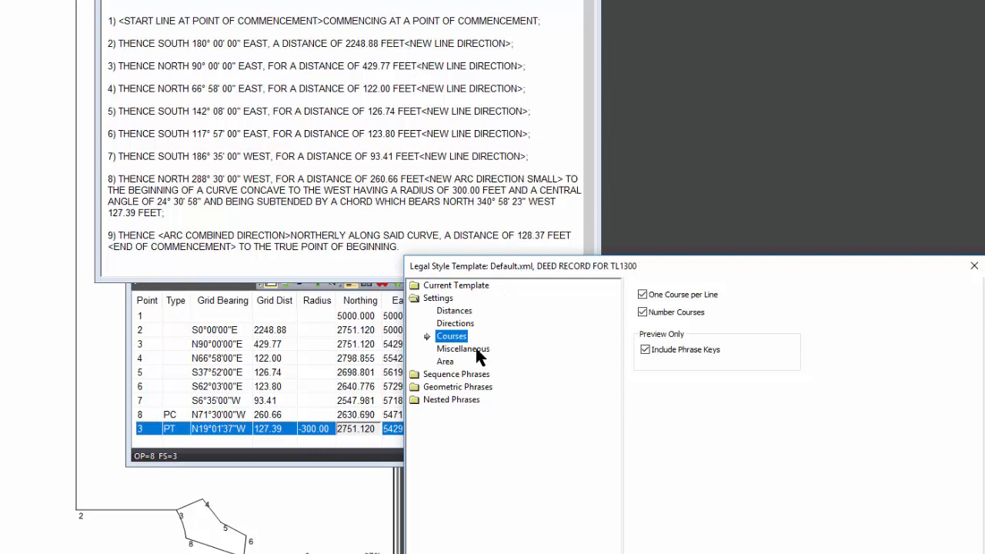
left_click(440, 374)
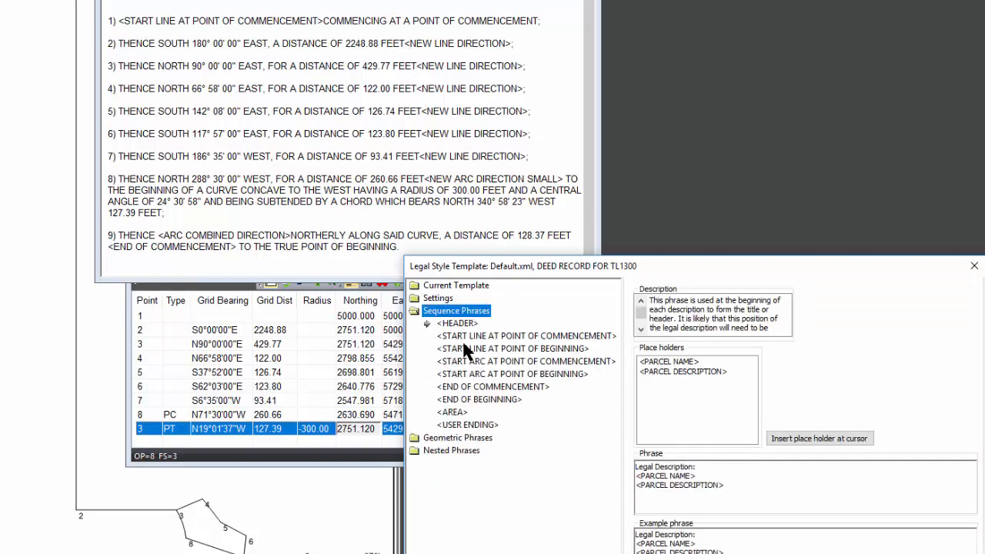
left_click(487, 339)
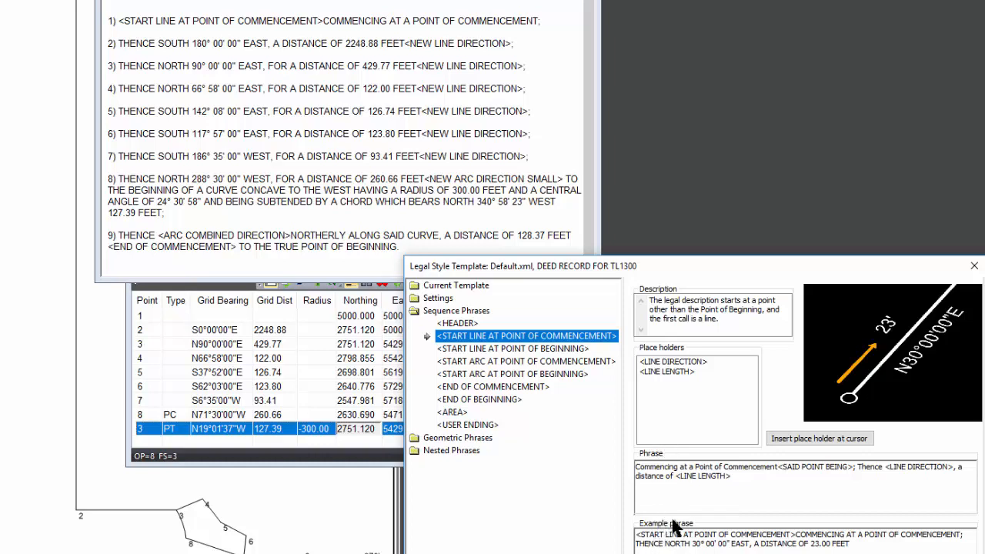
Check the wording of the <USER ENDING> phrase and include the user ending phrase in the legal description.
left_click(437, 299)
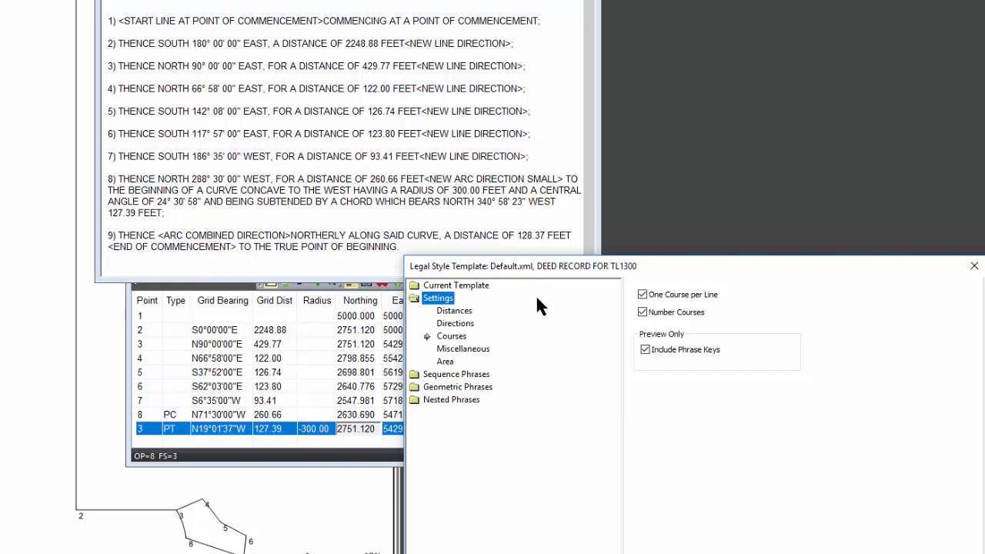
left_click(467, 350)
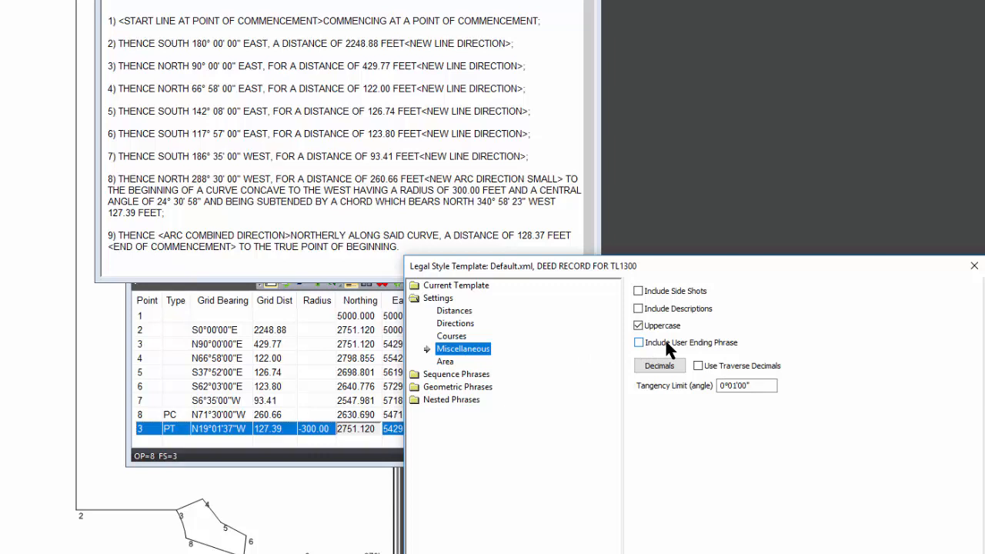
left_click(456, 374)
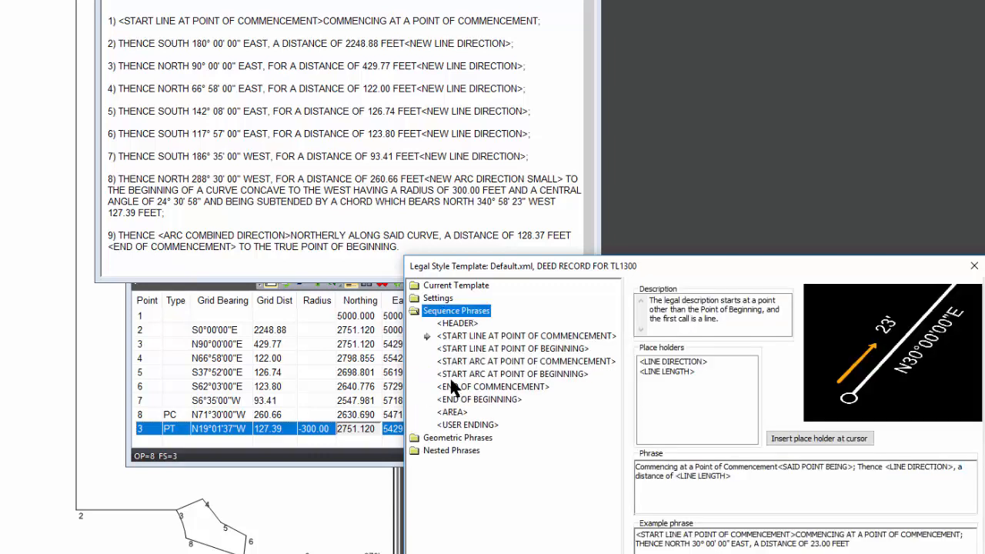
left_click(467, 424)
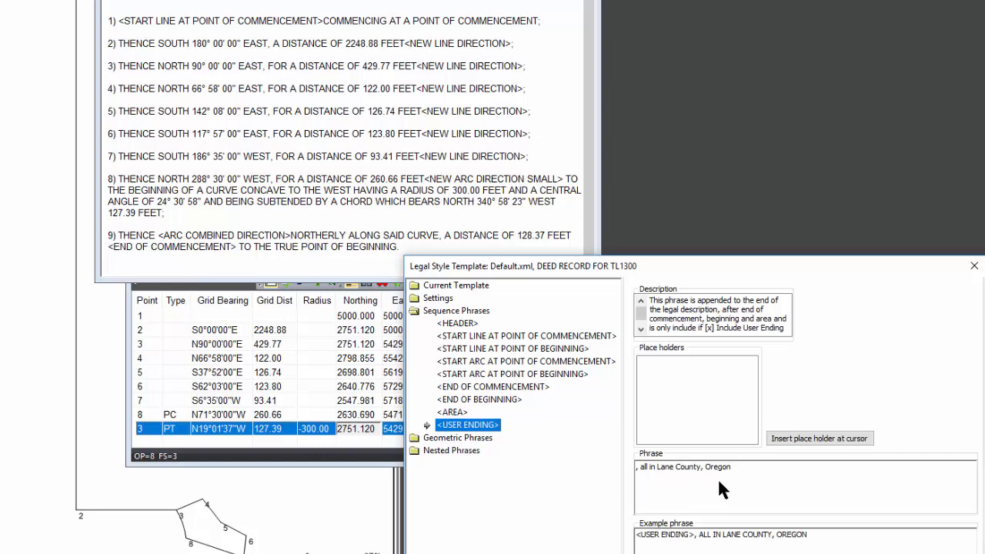
left_click(438, 298)
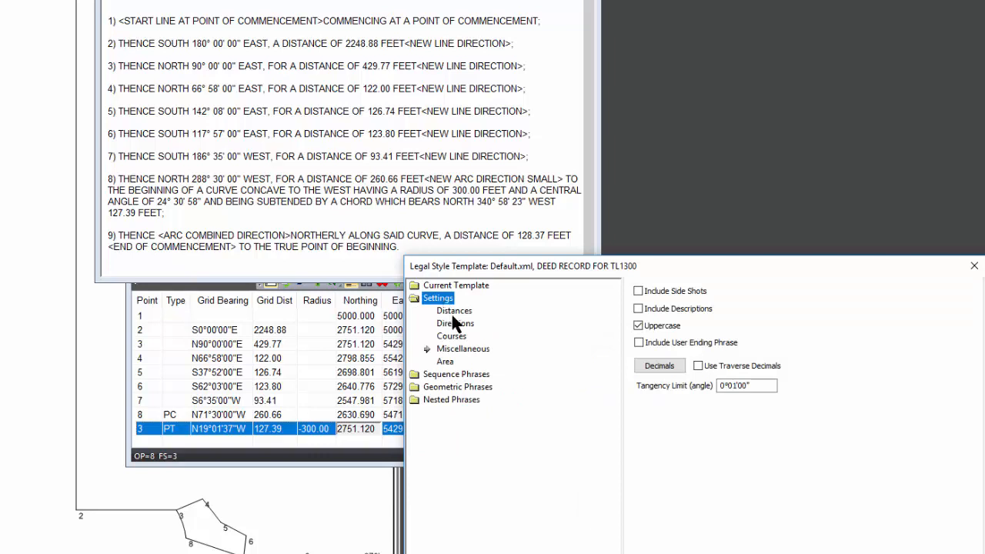
left_click(653, 342)
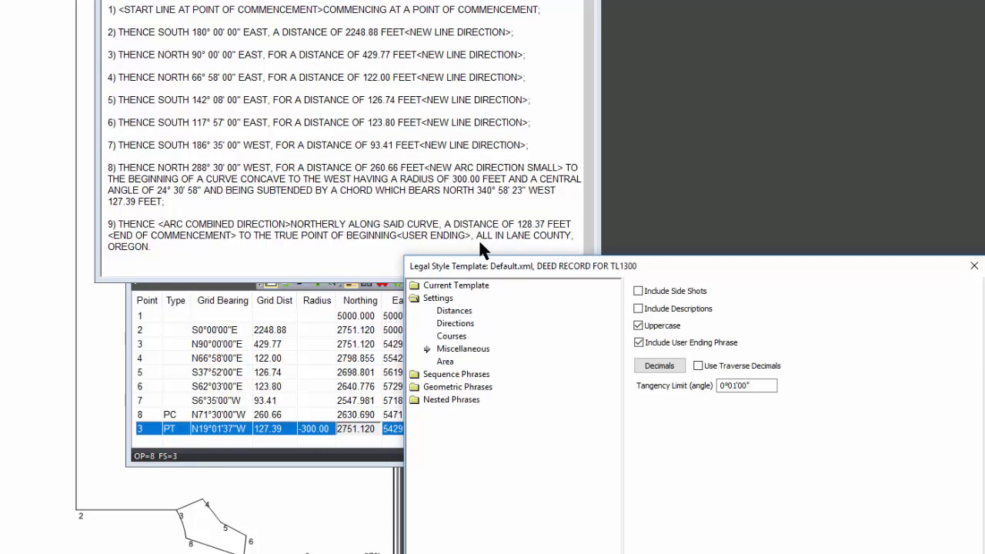
Review the area settings, the <HEADER> sequence phrase and the <NEW LINE DIRECTION> geometric phrase.
left_click(446, 361)
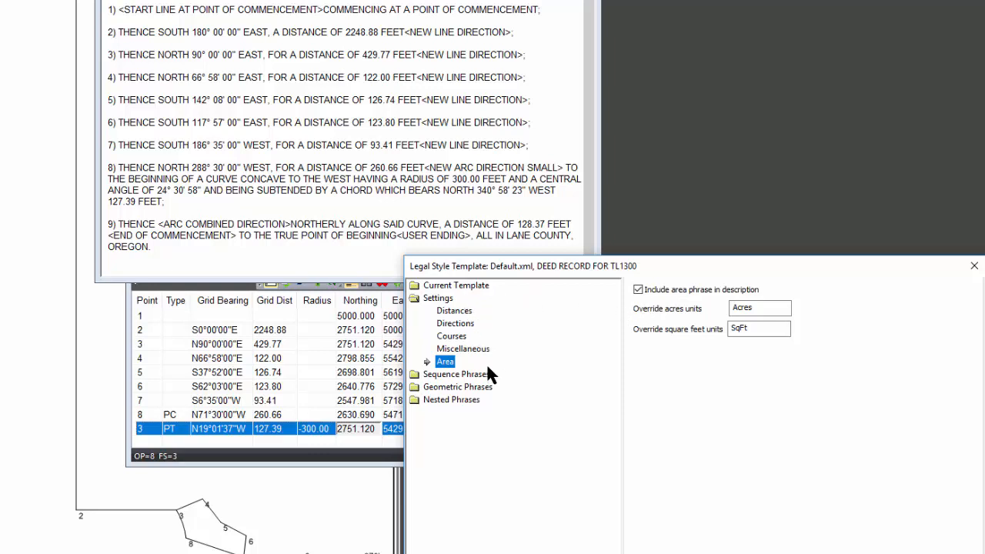
left_click(462, 375)
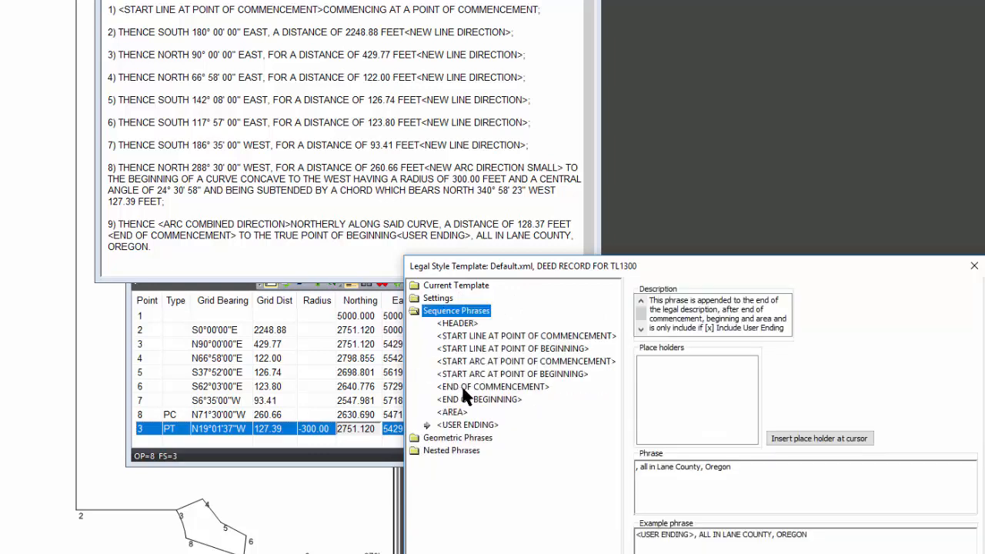
left_click(460, 325)
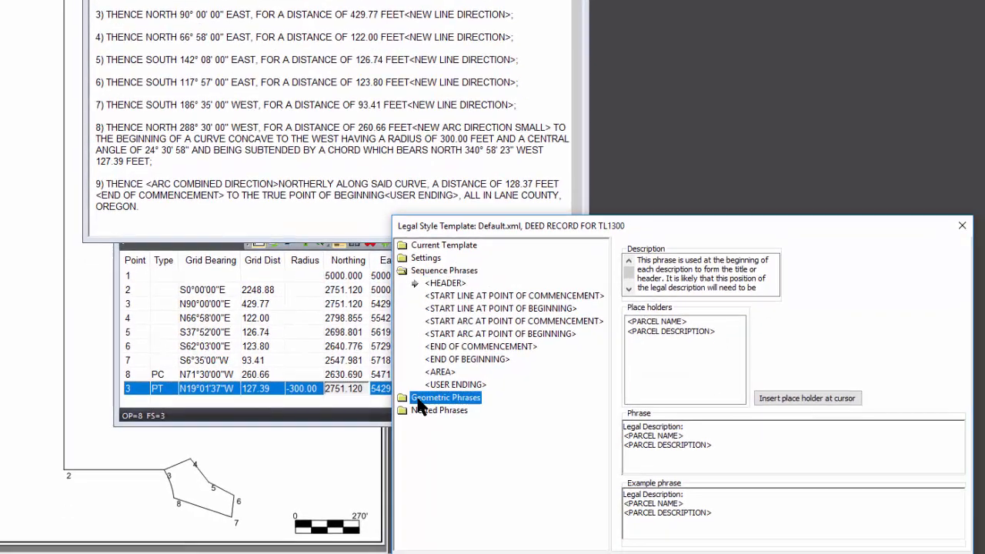
left_click(425, 492)
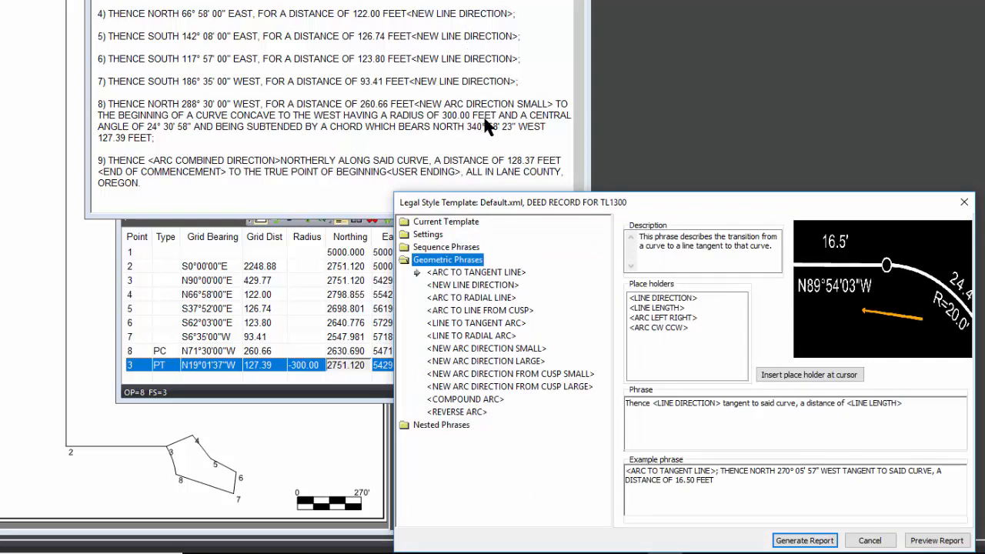
left_click(484, 285)
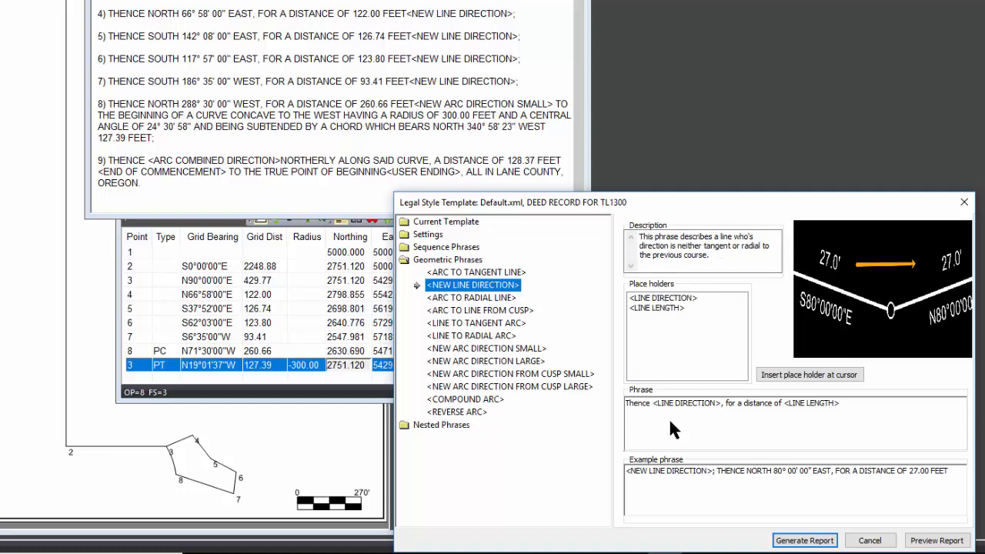
Remove the <LINE DIRECTION> place holder from the <NEW LINE DIRECTION> phrase and reinsert it after "Thence".
left_click(651, 401)
left_click(652, 402)
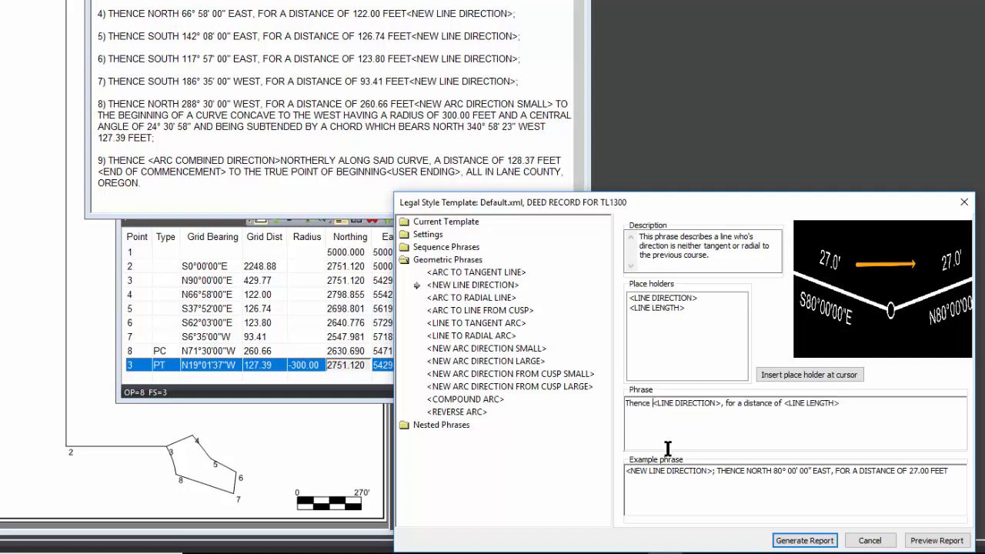
key("shift+Right")
key("shift+Right")
key("shift+Right")
key("shift+Right")
key("shift+Right")
key("shift+Right")
key("shift+Right")
key("shift+Right")
key("shift+Right")
key("shift+Right")
key("shift+Right")
key("shift+Right")
key("shift+Right")
key("shift+Right")
key("shift+Right")
key("shift+Right")
key("Delete")
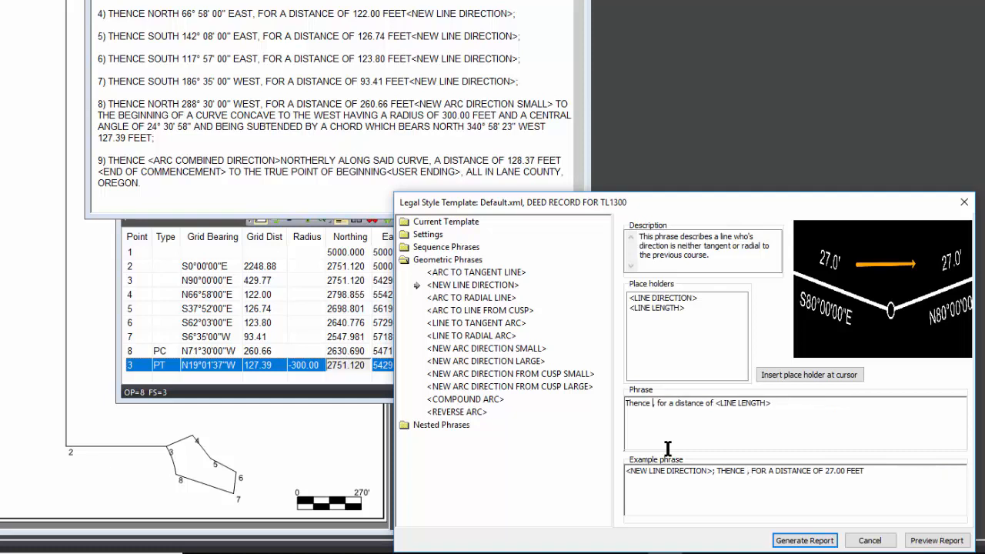
left_click(654, 298)
left_click(785, 377)
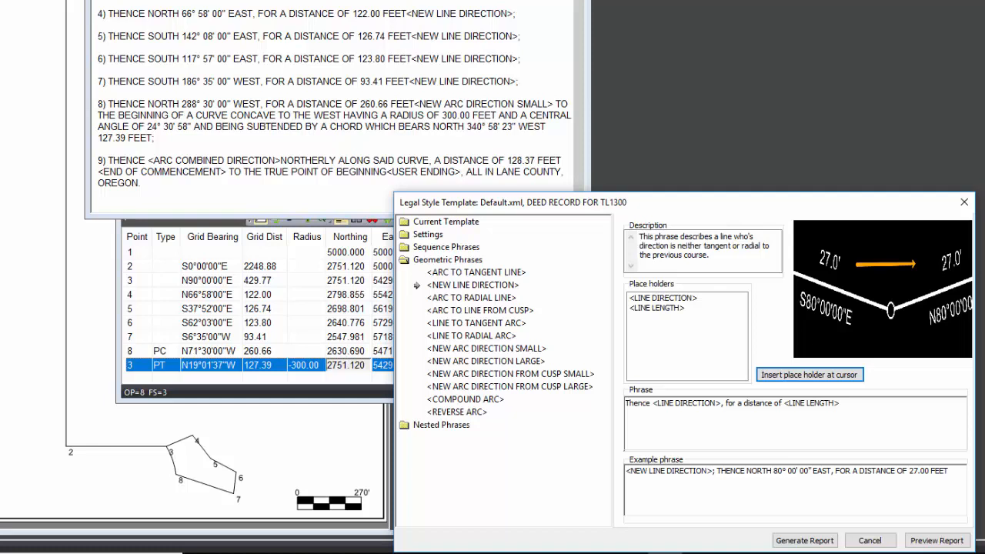
Shorten the <NEW LINE DIRECTION> phrase to "Thence <LINE DIRECTION>, a distance of <LINE LENGTH>" and preview the report.
left_click(740, 404)
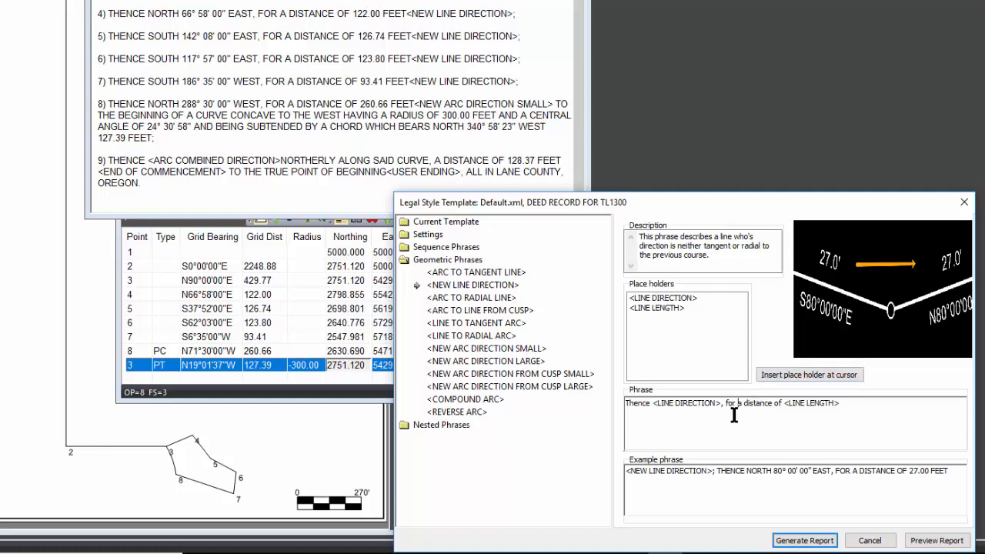
key("Right")
key("Delete")
key("Delete")
key("Delete")
key("Delete")
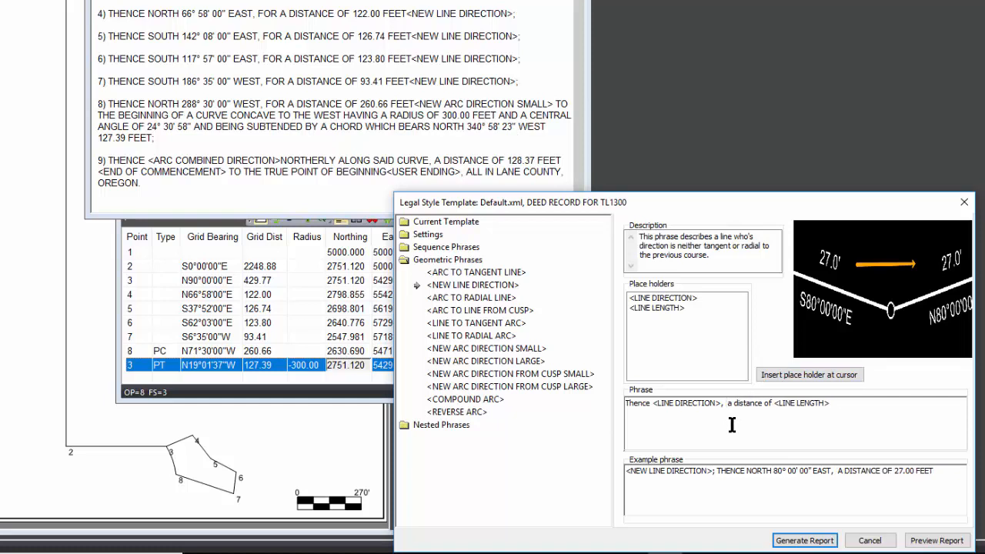
key("Delete")
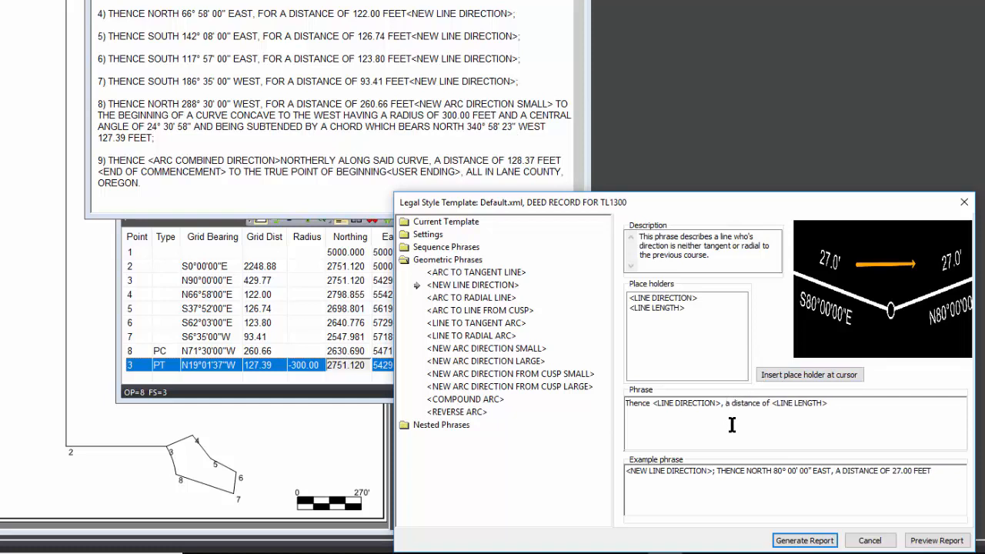
left_click(935, 540)
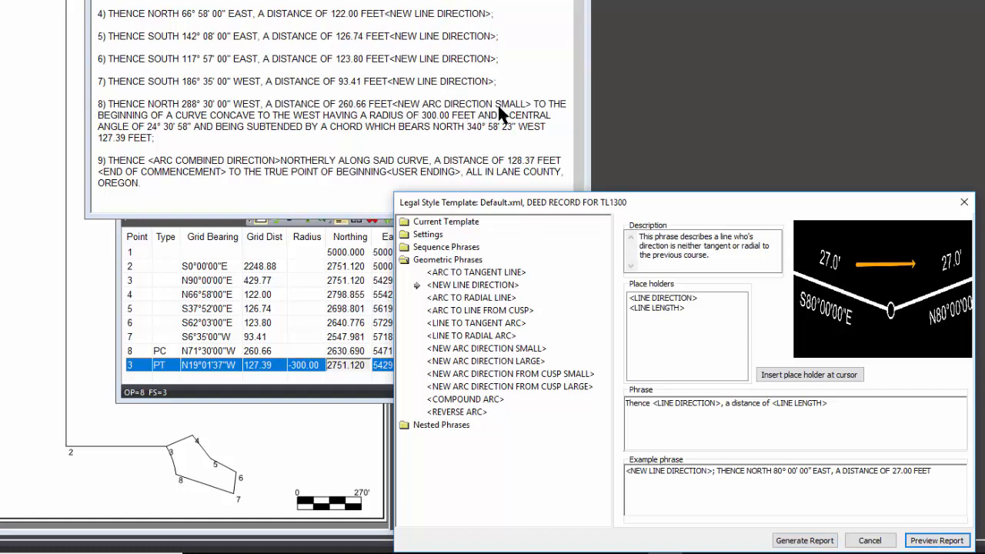
Preview the description without phrase keys and compare its curve course with the <NEW ARC DIRECTION SMALL> phrase.
left_click(500, 351)
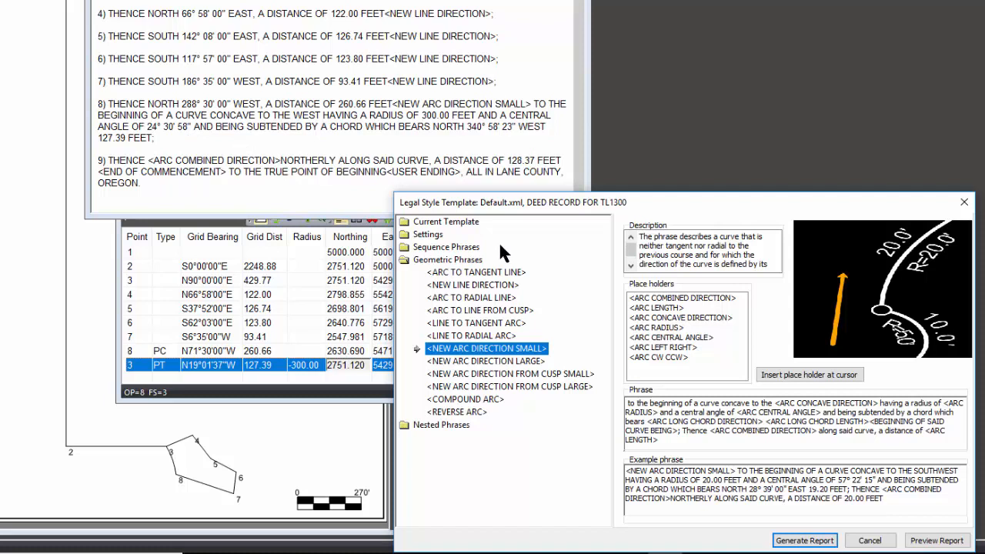
double_click(411, 236)
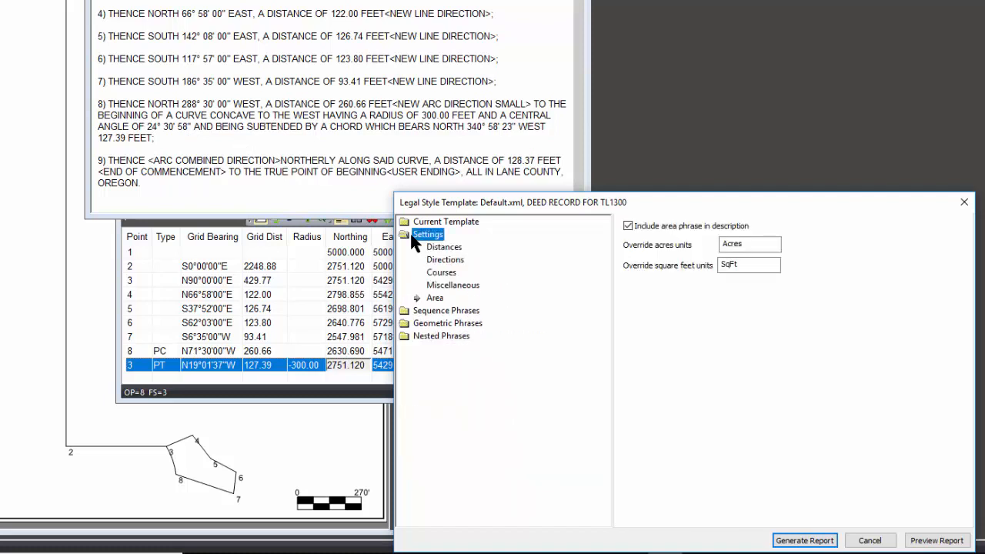
left_click(441, 272)
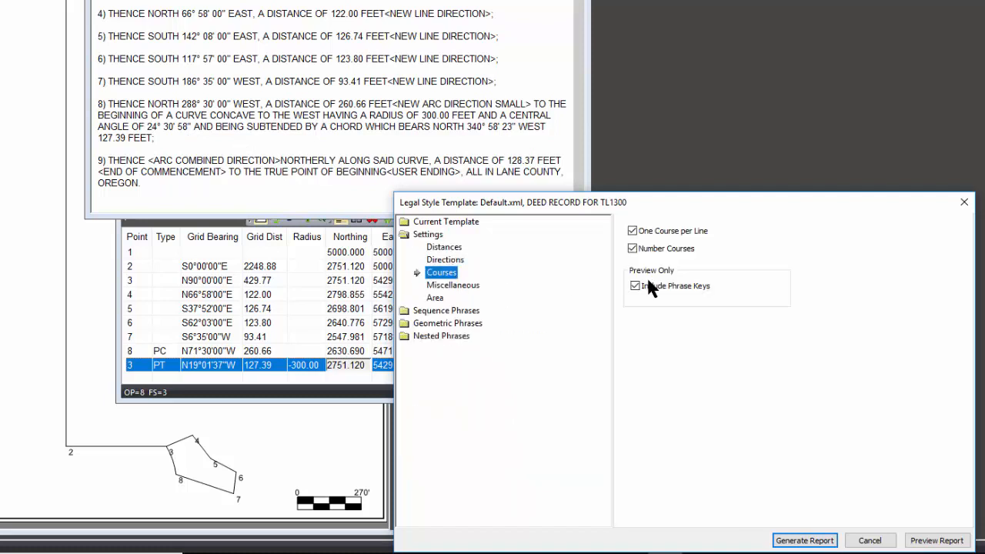
left_click(648, 283)
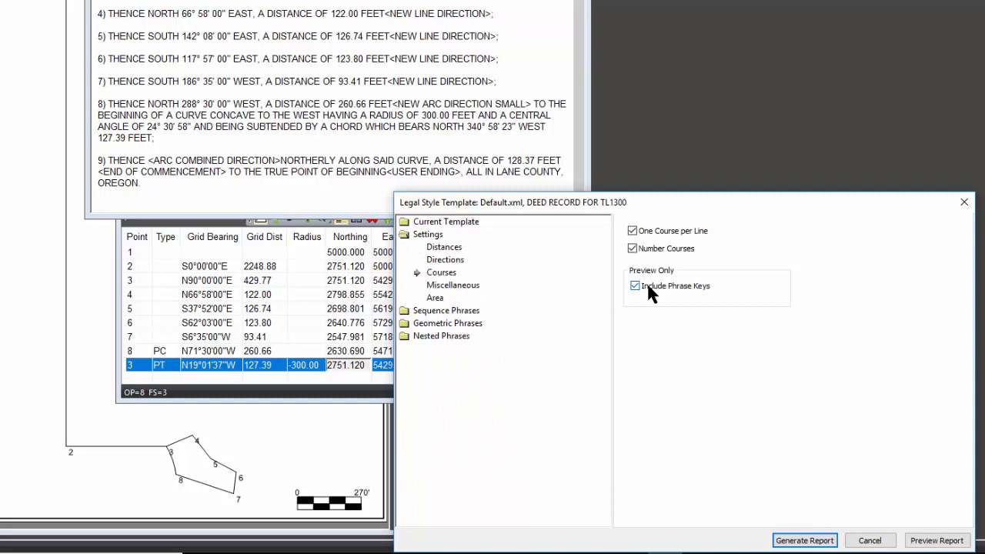
left_click(920, 540)
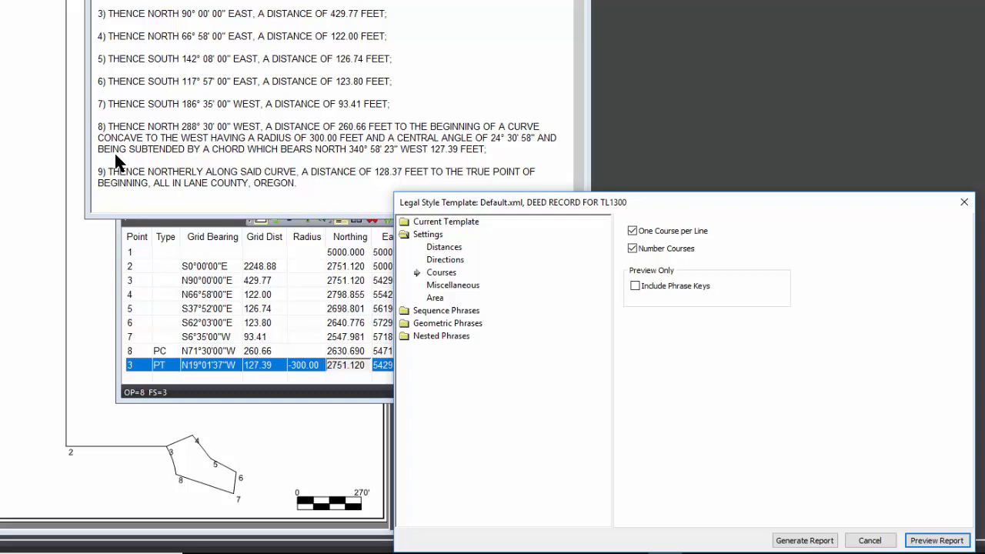
left_click(423, 324)
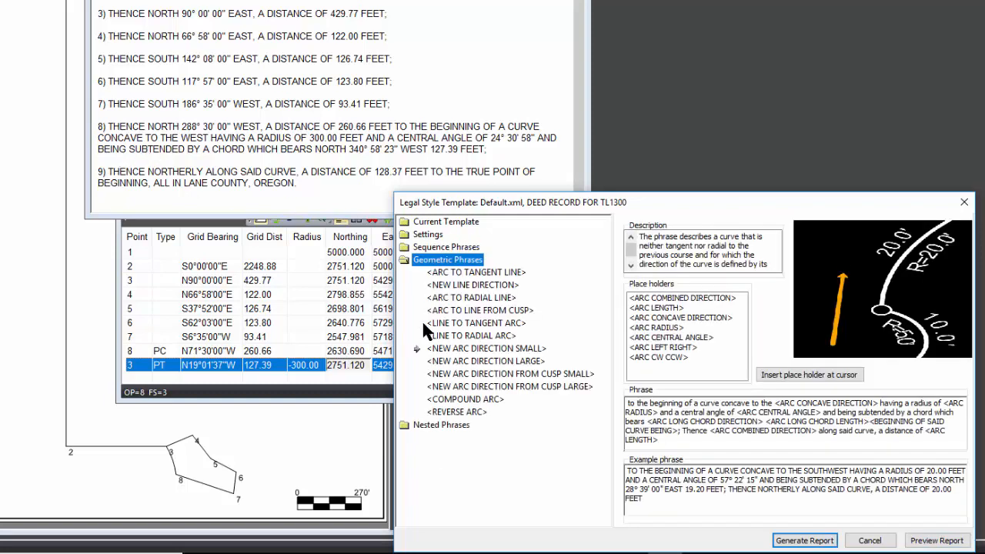
left_click(466, 348)
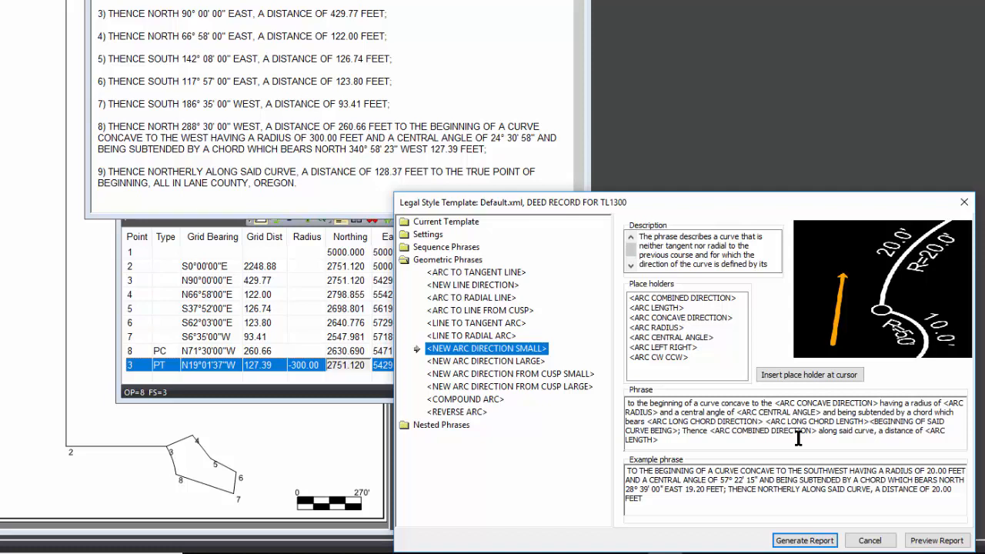
Preview the description with the DefaultLeftRight.xml template style and examine its <NEW ARC DIRECTION SMALL> phrase.
left_click(440, 223)
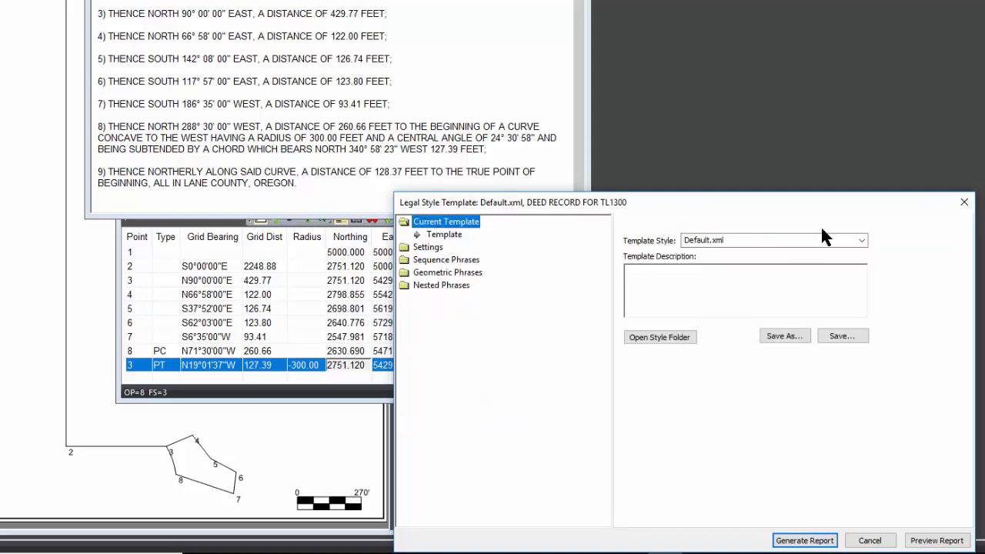
left_click(862, 240)
left_click(747, 252)
key("Down")
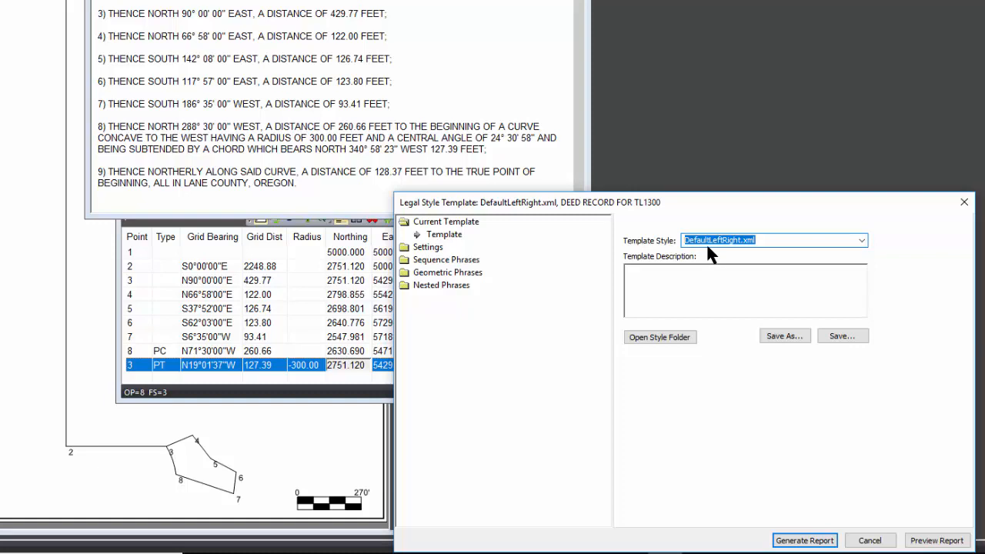
left_click(936, 540)
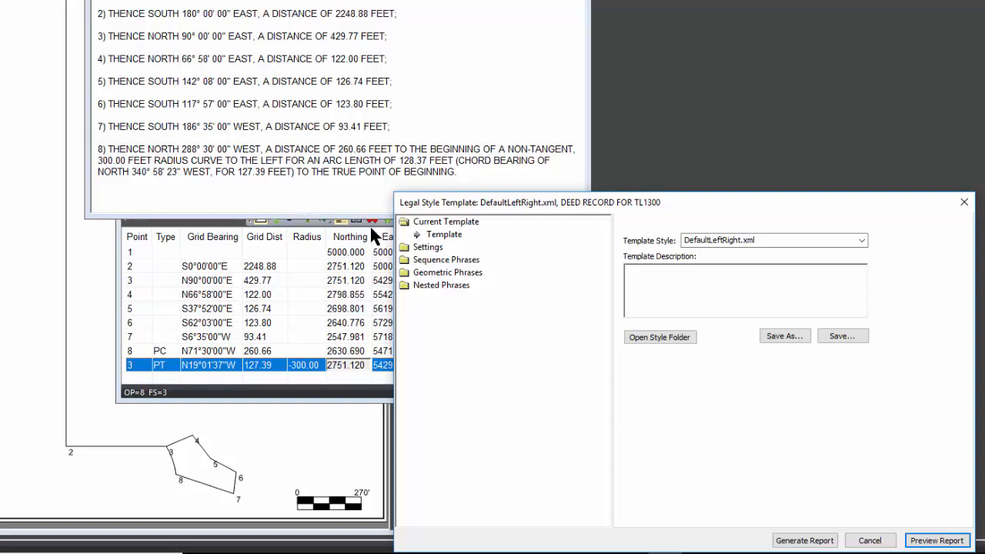
left_click(436, 273)
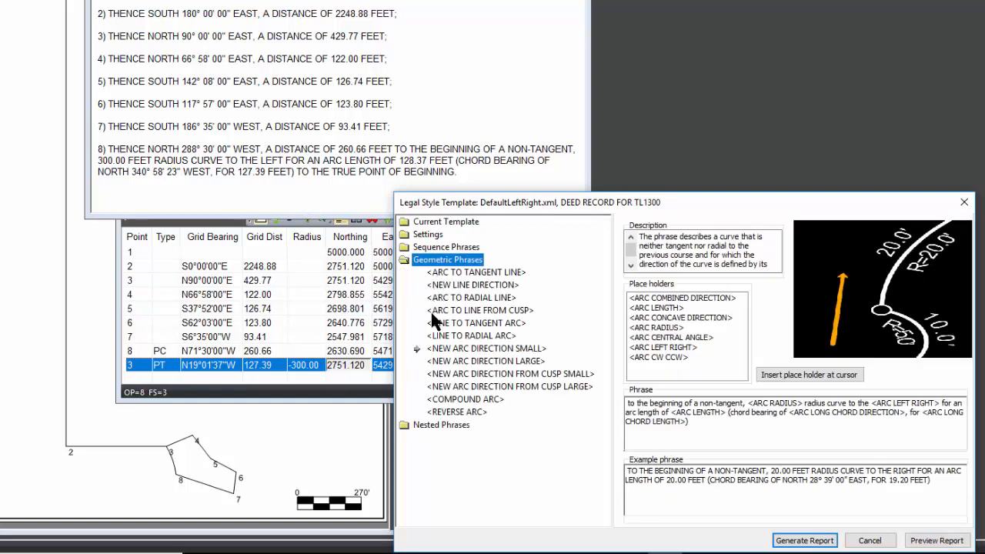
left_click(478, 349)
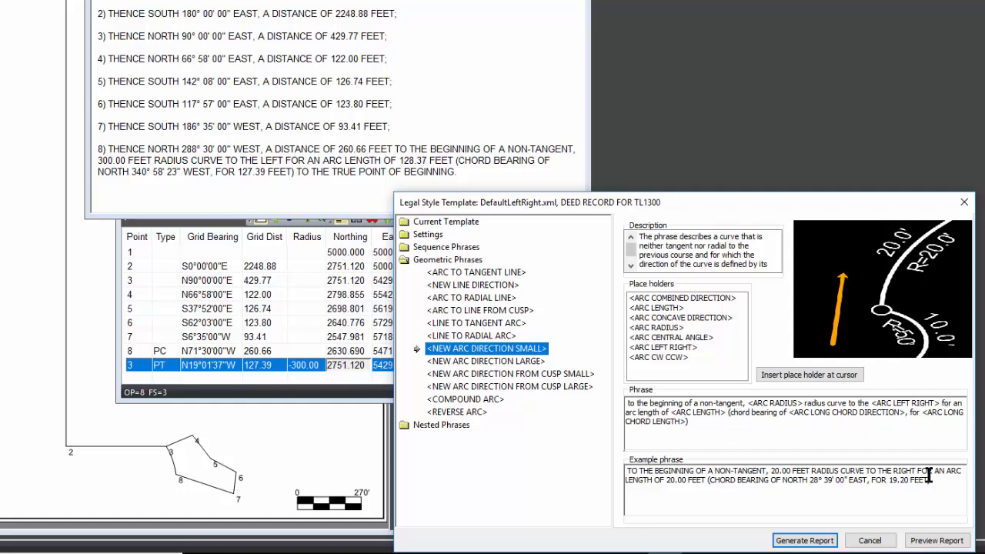
Dismiss the legal style template and set the DEED RECORD FOR TL1300 closure to start from point 3.
left_click(870, 540)
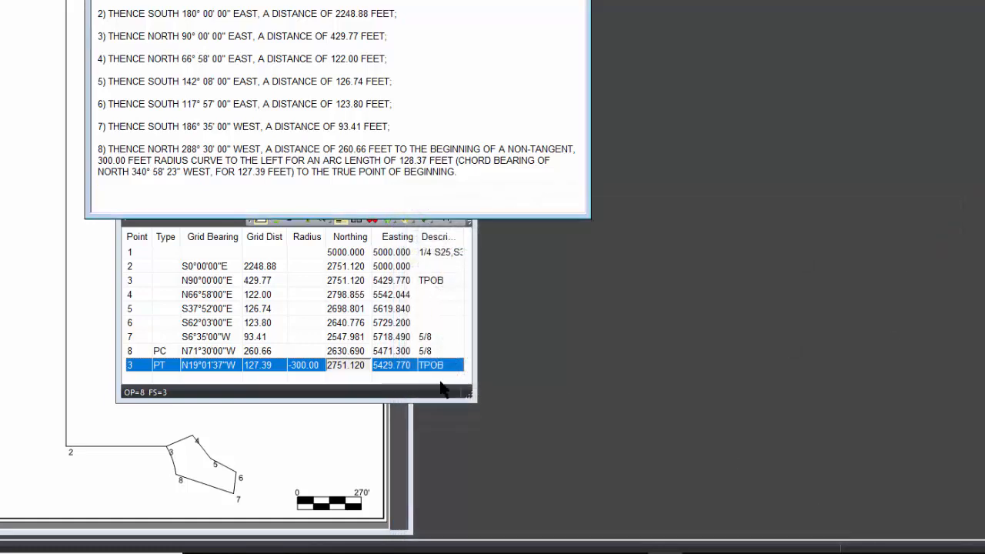
left_click(283, 266)
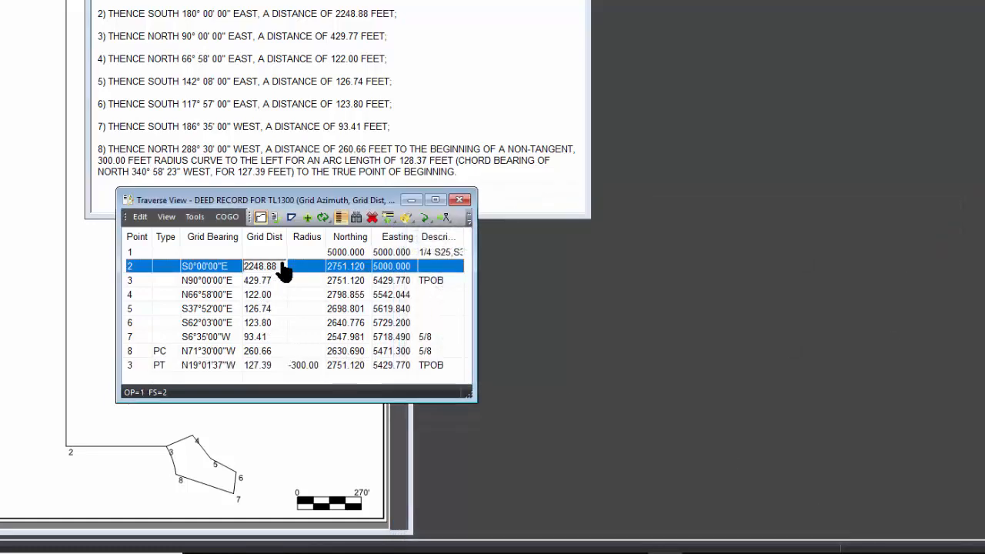
left_click(275, 218)
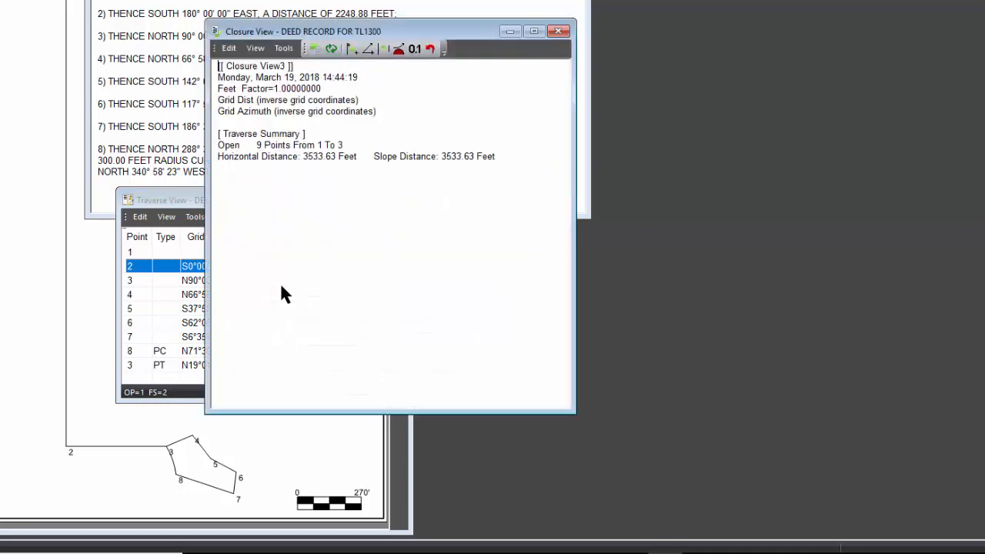
left_click(229, 48)
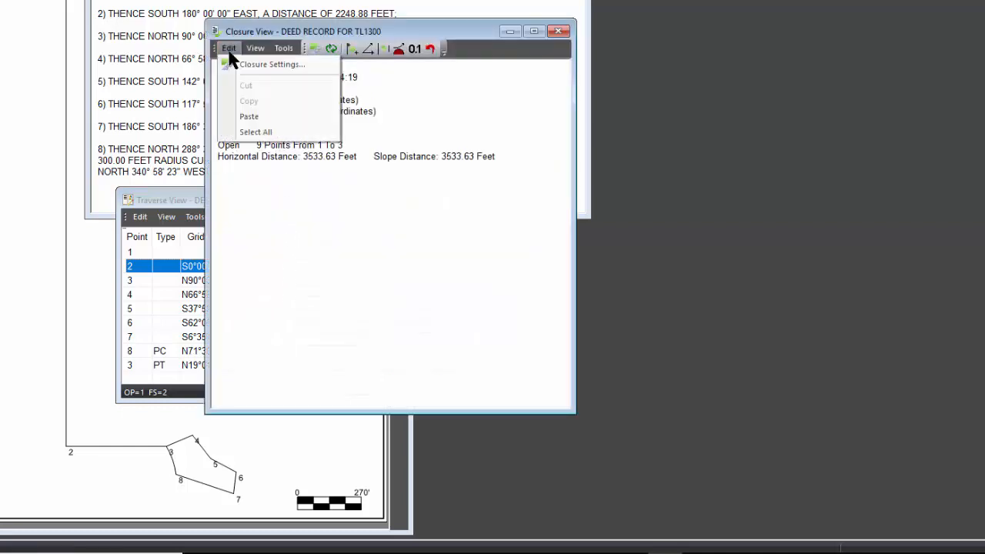
left_click(254, 65)
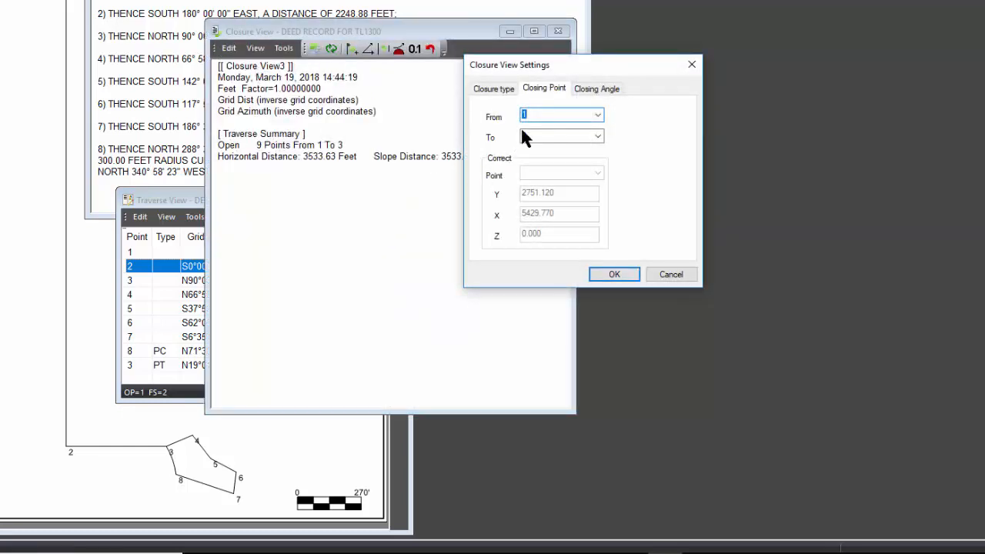
left_click(540, 115)
left_click(613, 274)
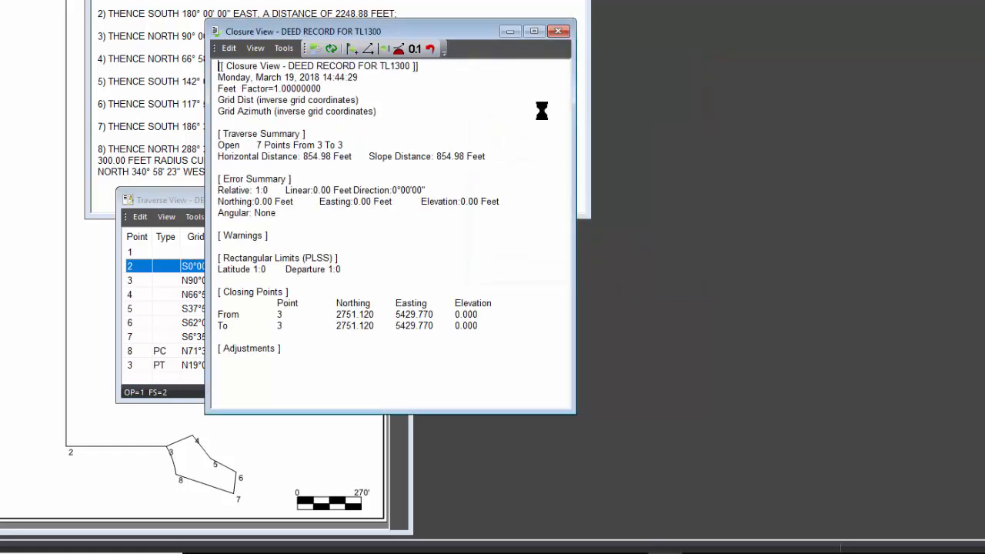
left_click(559, 31)
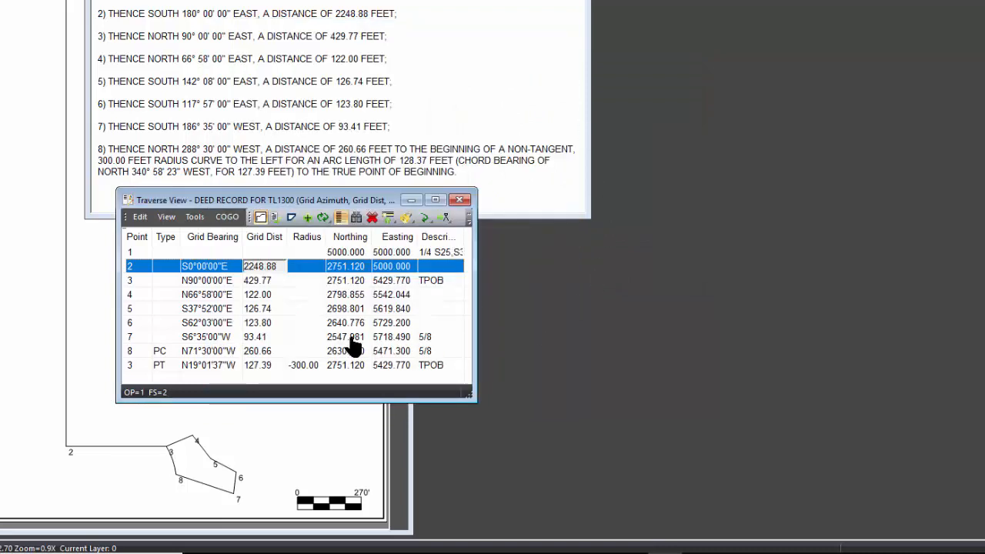
Reopen the legal description report for the DEED RECORD FOR TL1300 traverse and preview it with the Default.xml template style.
left_click(132, 282)
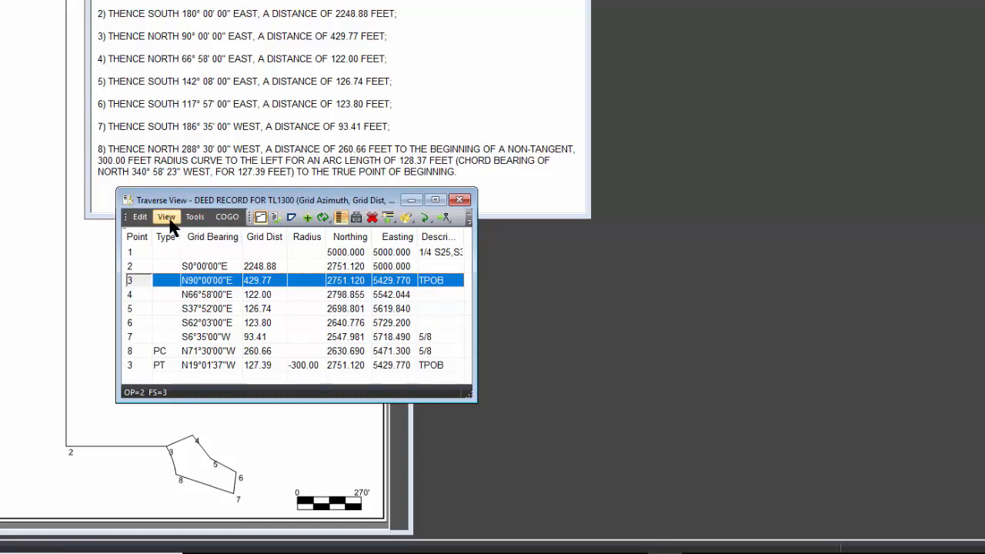
left_click(194, 217)
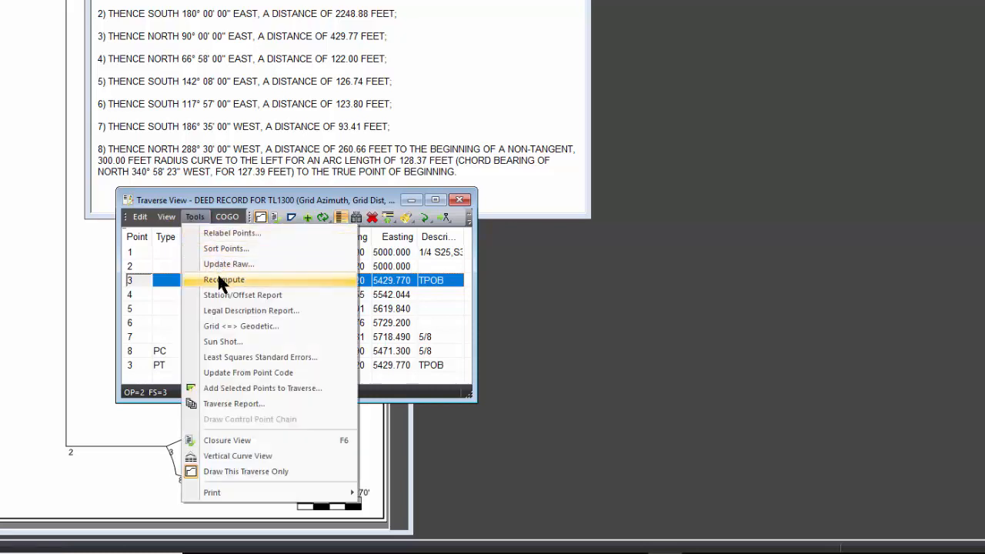
left_click(227, 310)
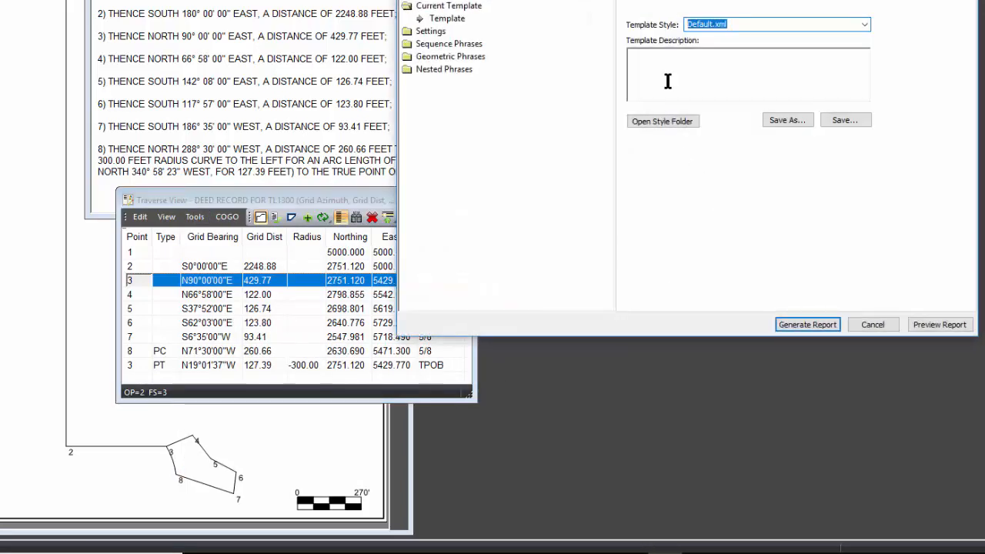
left_click_drag(673, 0, 636, 178)
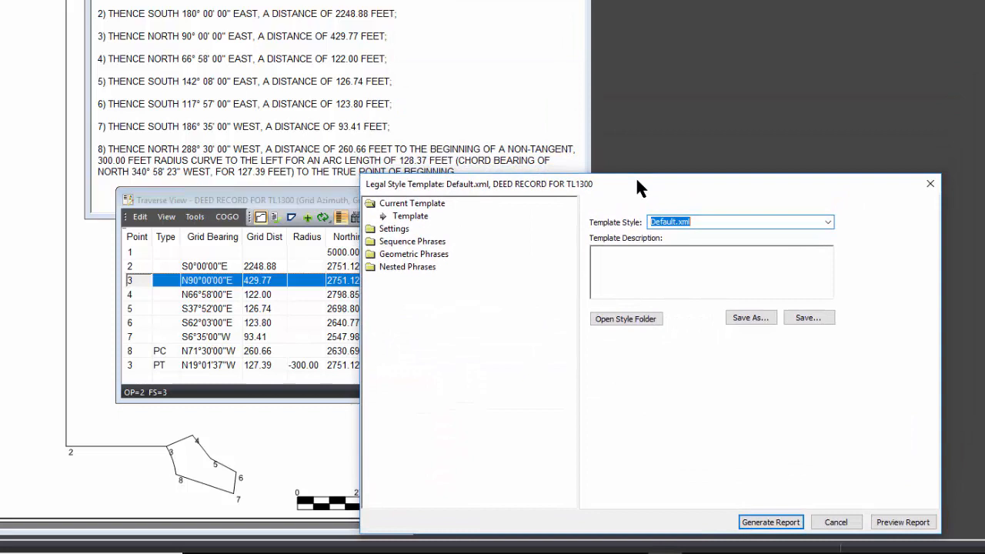
left_click(828, 221)
left_click(680, 234)
left_click(893, 523)
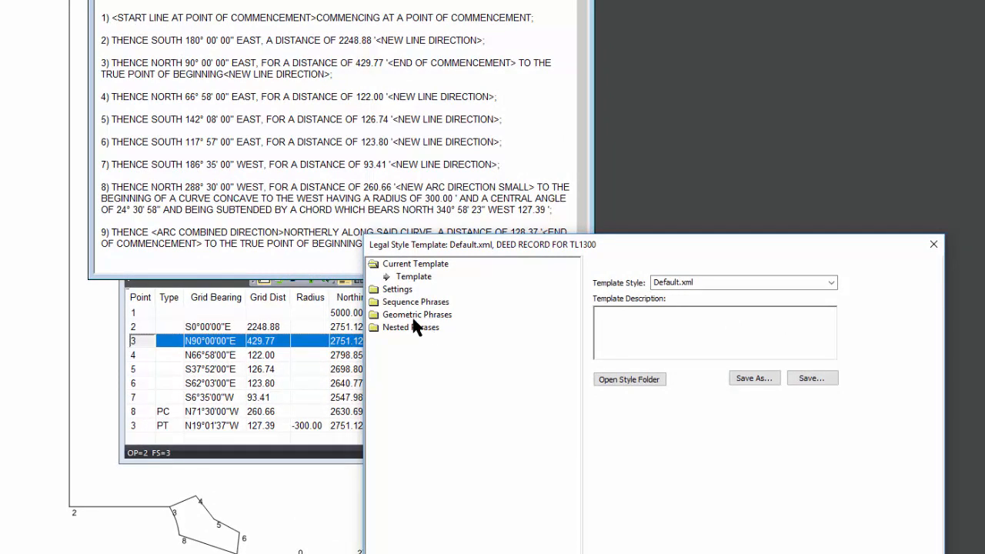
Exclude phrase keys in the template's course settings and preview the numbered courses.
left_click(396, 290)
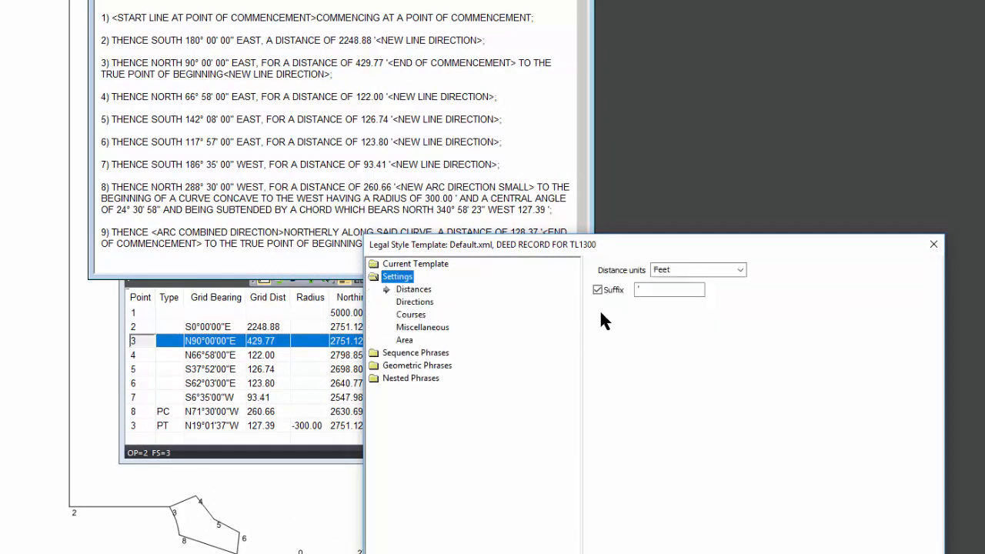
left_click(410, 315)
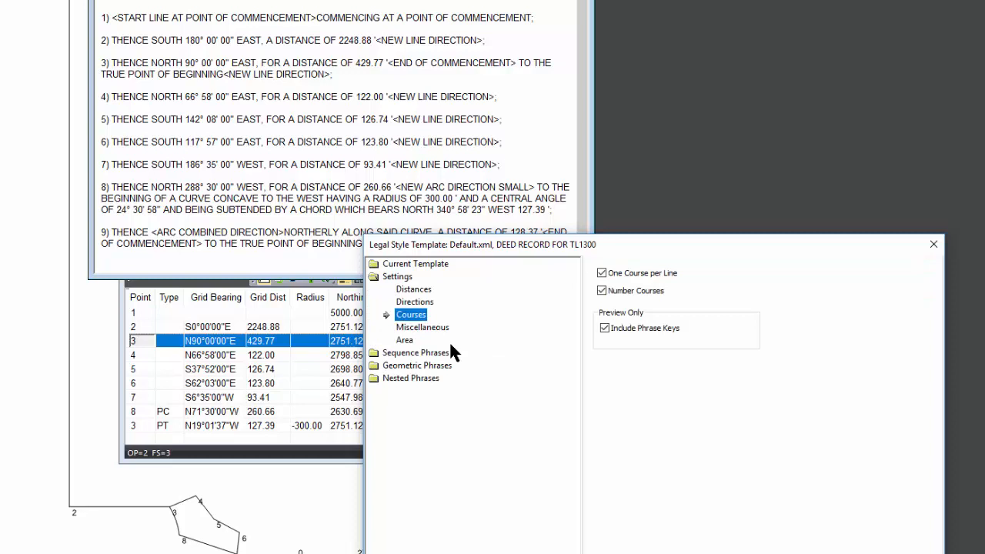
left_click(604, 329)
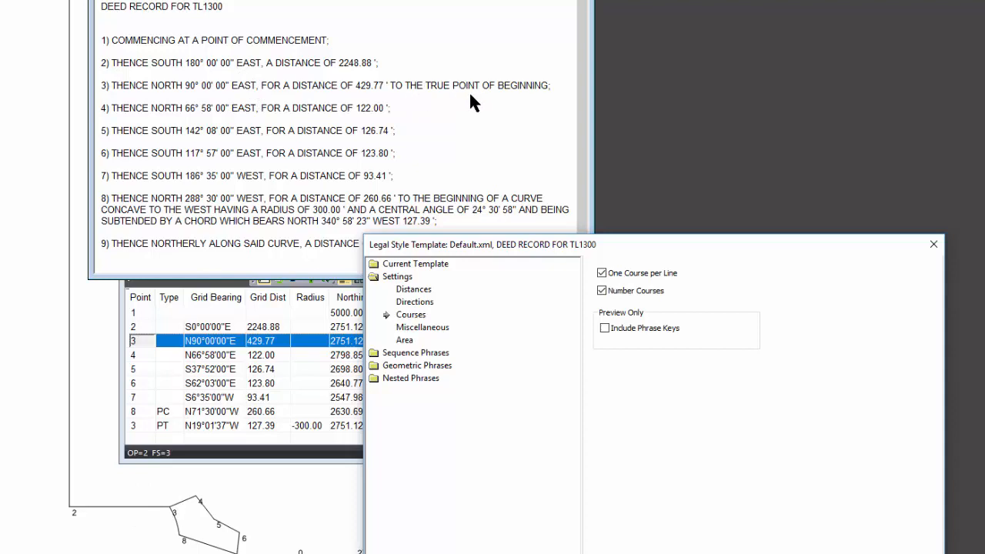
left_click_drag(616, 245, 614, 286)
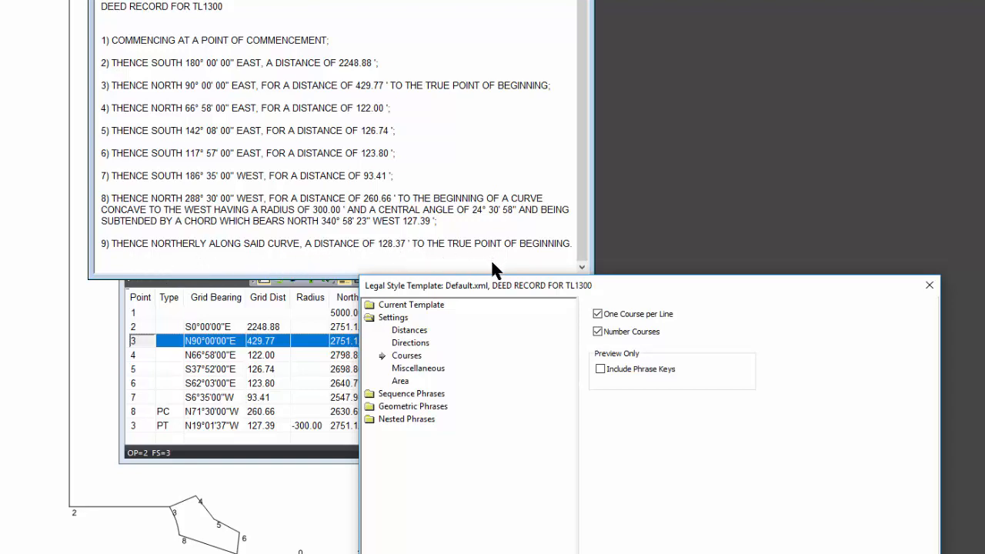
Include the user ending phrase in the legal description, check the area phrase settings, and preview the report before closing the template.
left_click(418, 368)
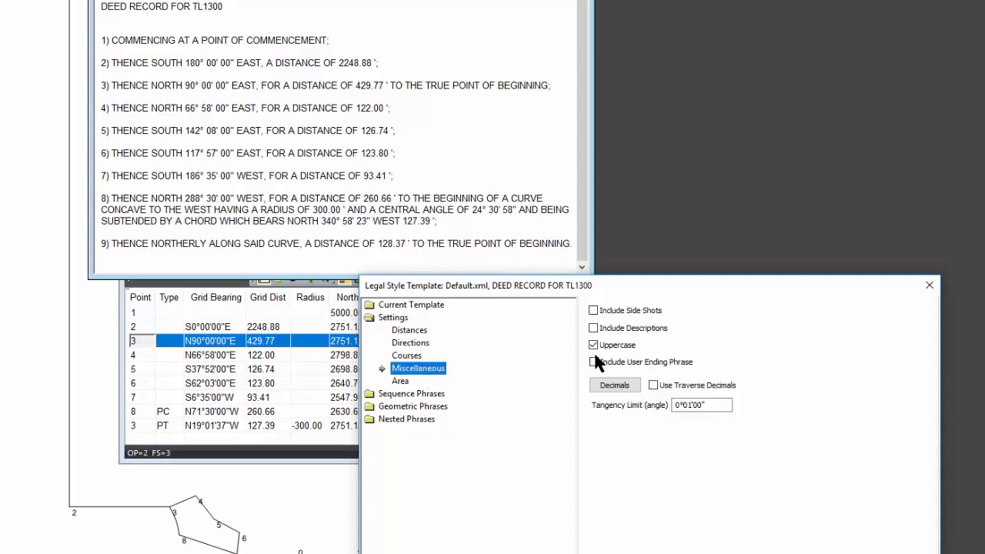
left_click(592, 361)
left_click(399, 382)
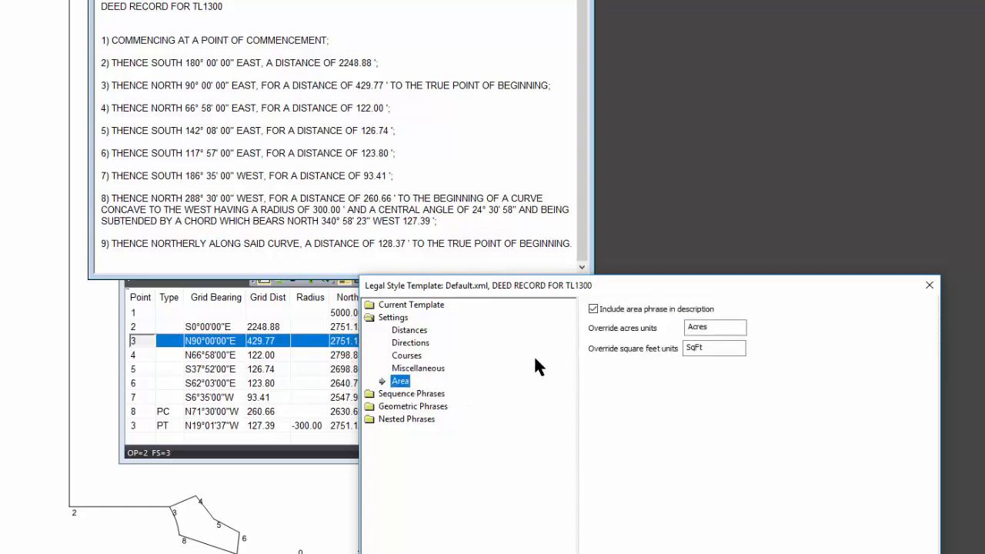
left_click_drag(711, 288, 966, 158)
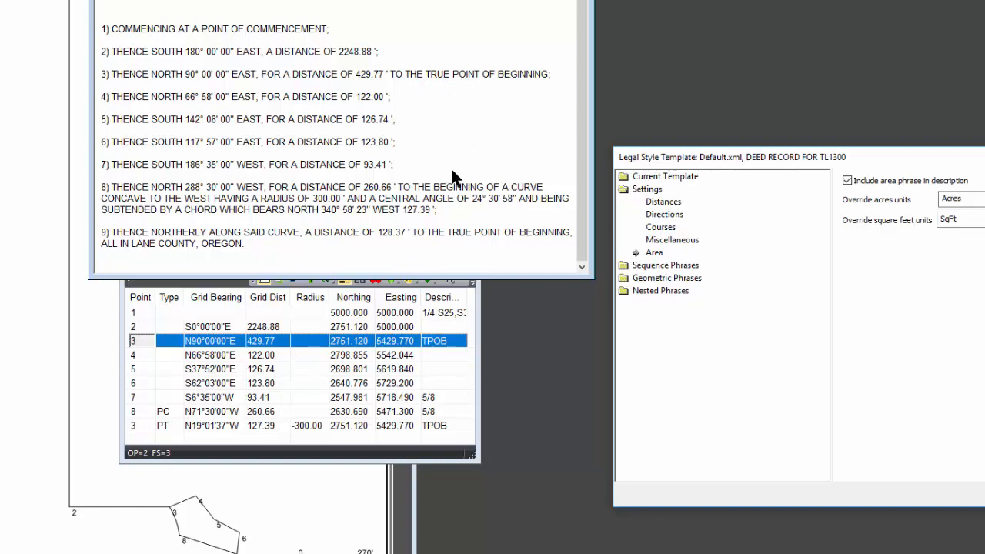
left_click(204, 314)
left_click(983, 494)
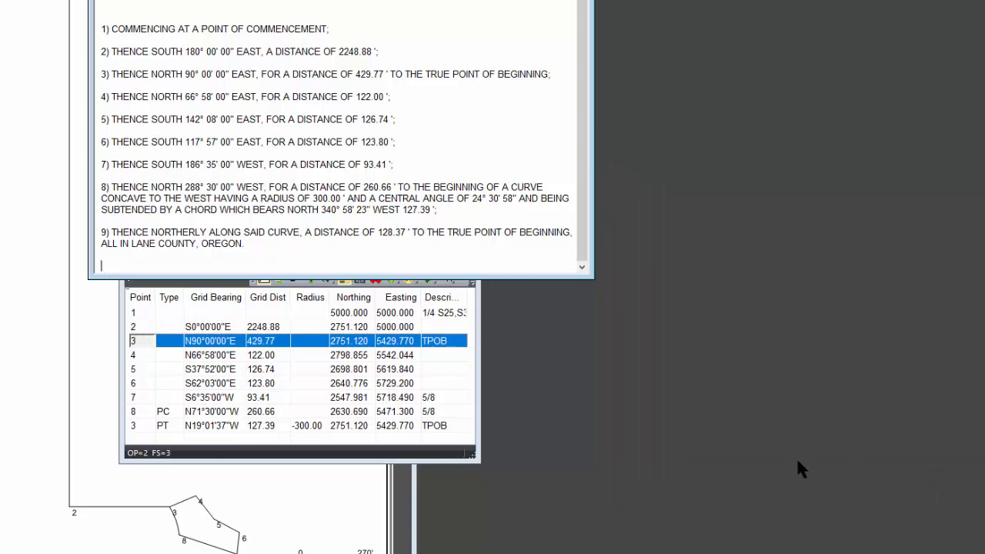
Try 1,2,3 as the commencement point chain in the traverse properties and clear the entry.
left_click(310, 327)
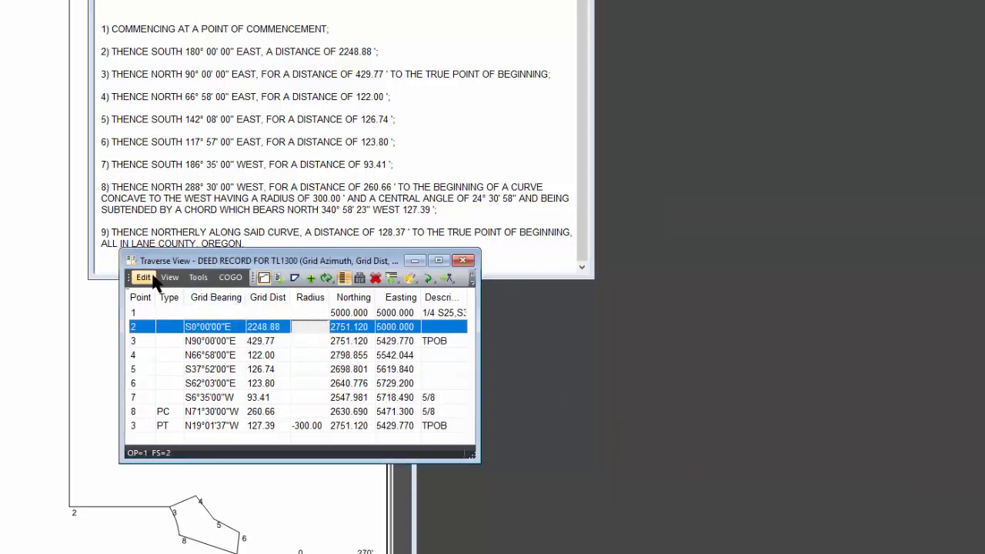
left_click(143, 278)
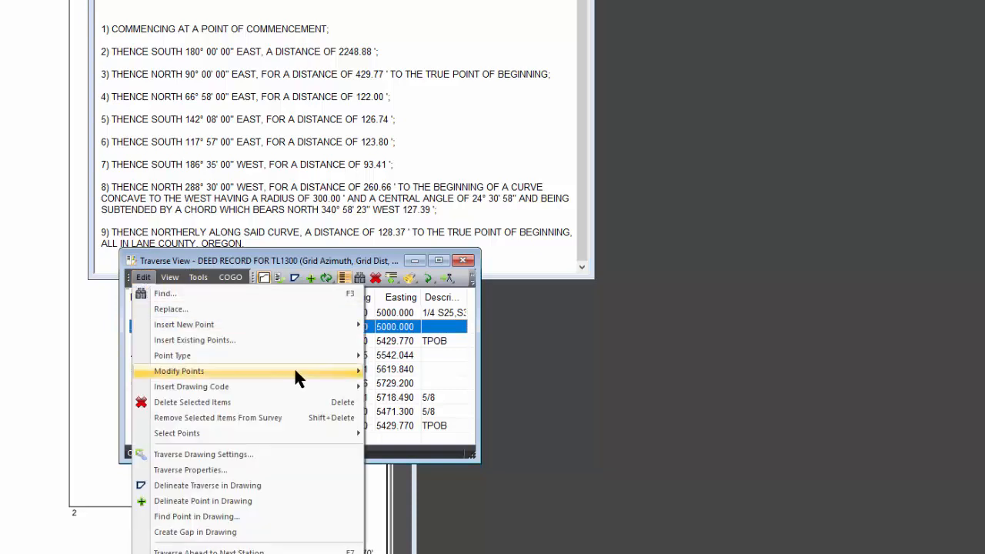
left_click(203, 470)
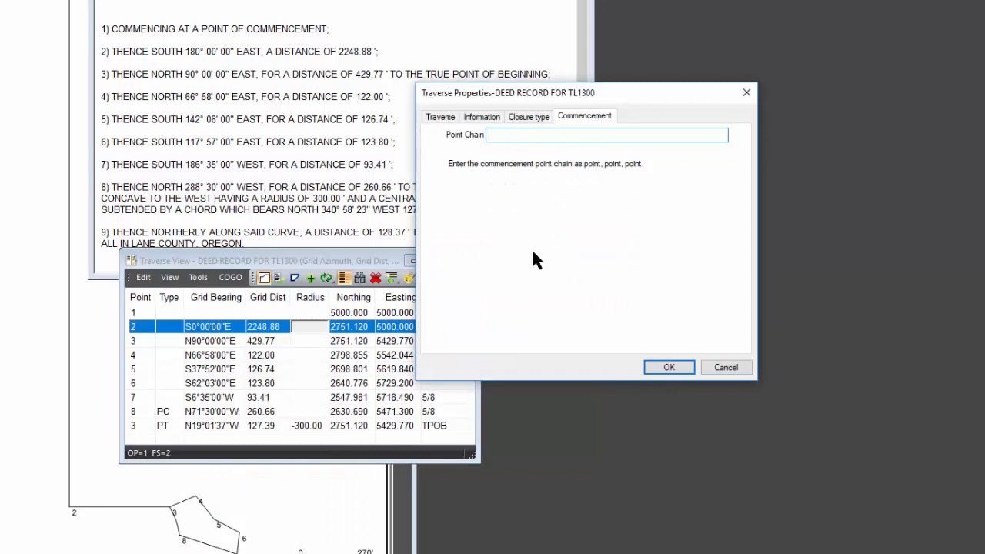
type("1,2,3")
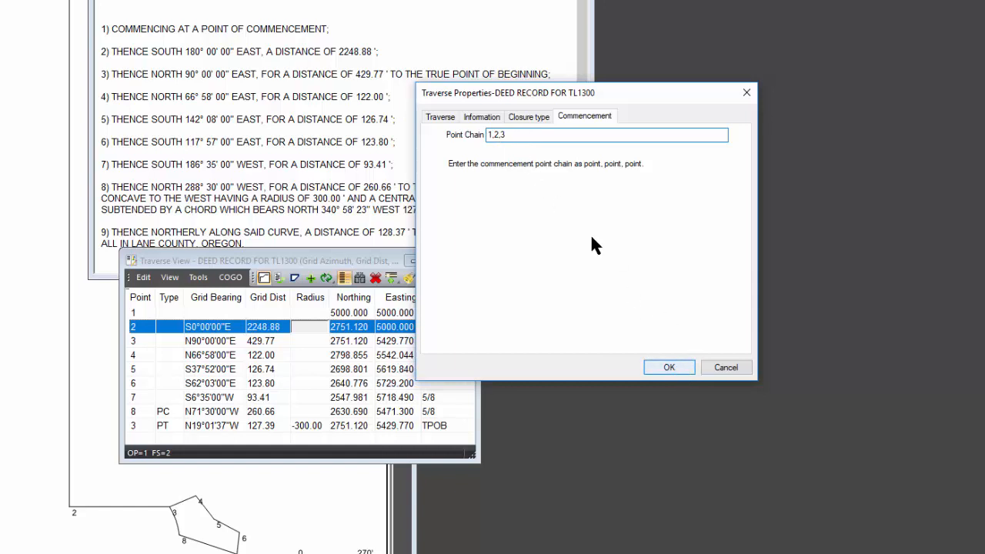
left_click_drag(516, 135, 464, 135)
key("Delete")
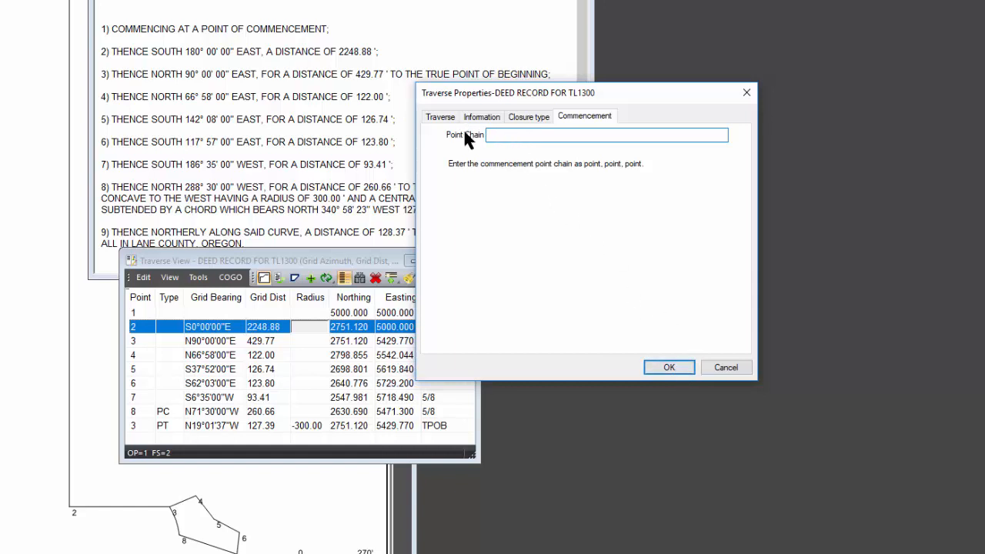
left_click(676, 367)
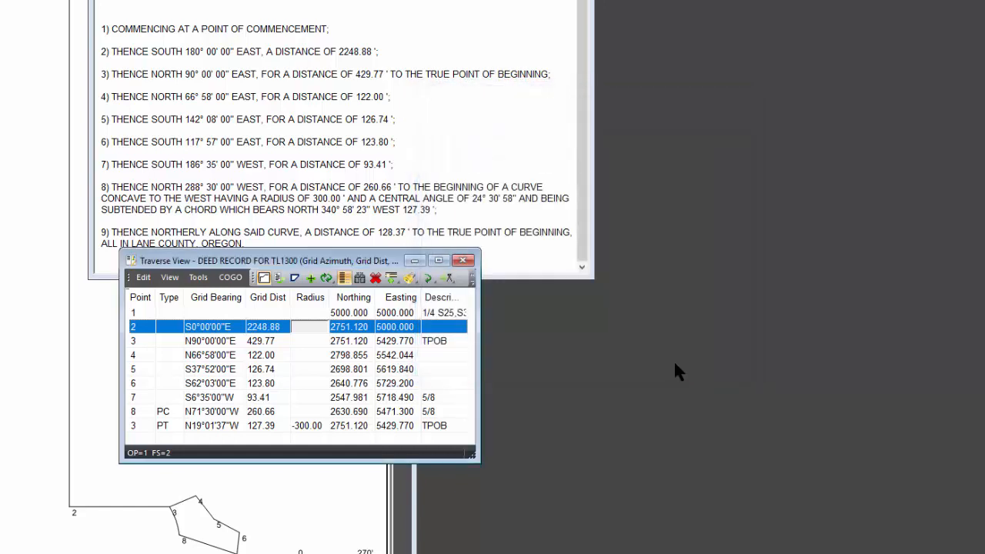
Close the DEED RECORD FOR TL1300 traverse and its temporary drawing, and review the legal description text.
left_click(463, 261)
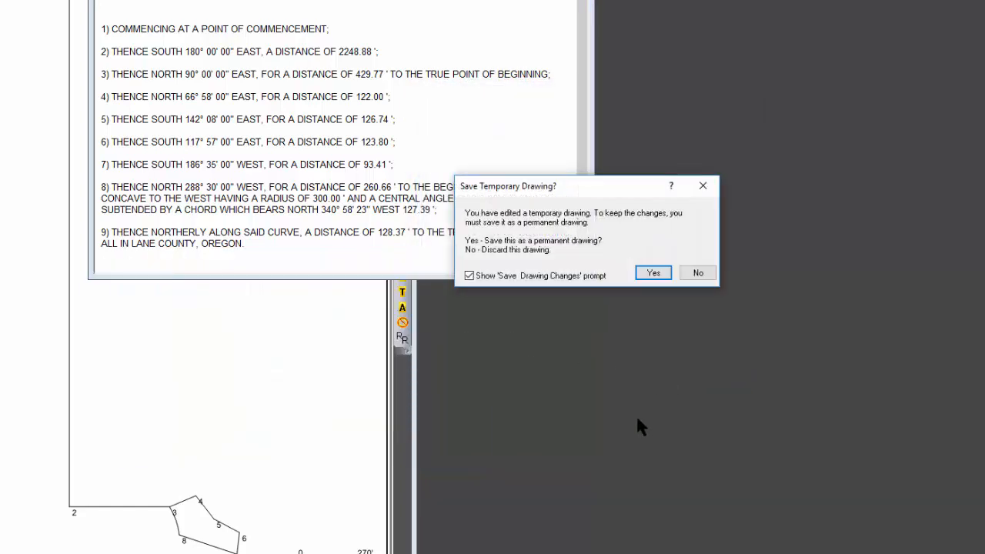
left_click(652, 273)
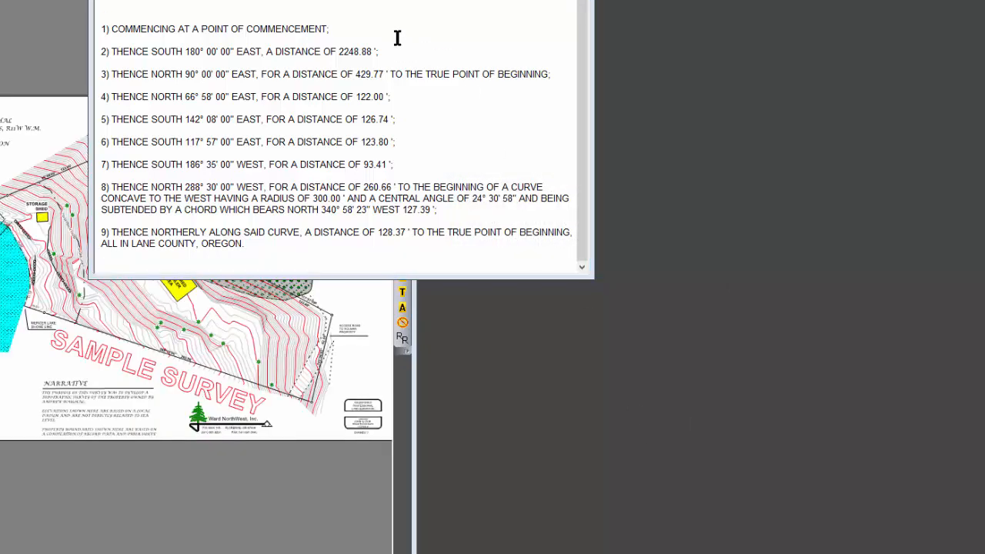
left_click_drag(579, 34, 576, 3)
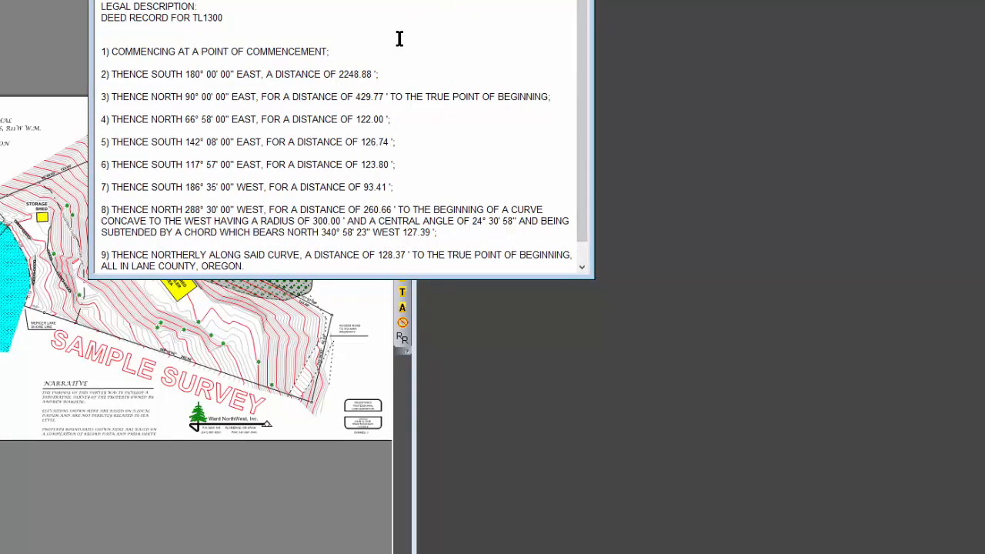